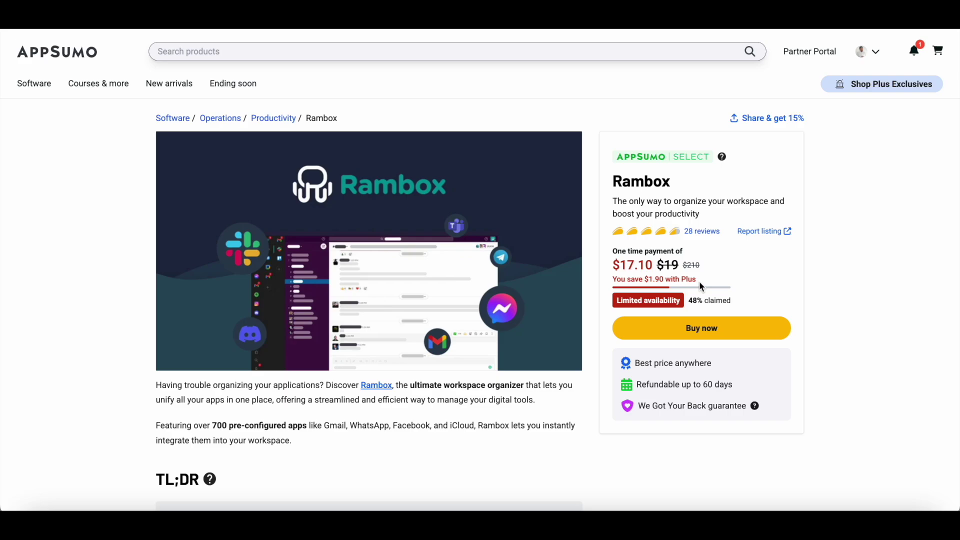
Review the Rambox deal page on AppSumo, from the overview to the deal terms and the Pro Plan features.
scroll(578, 437, "down", 10)
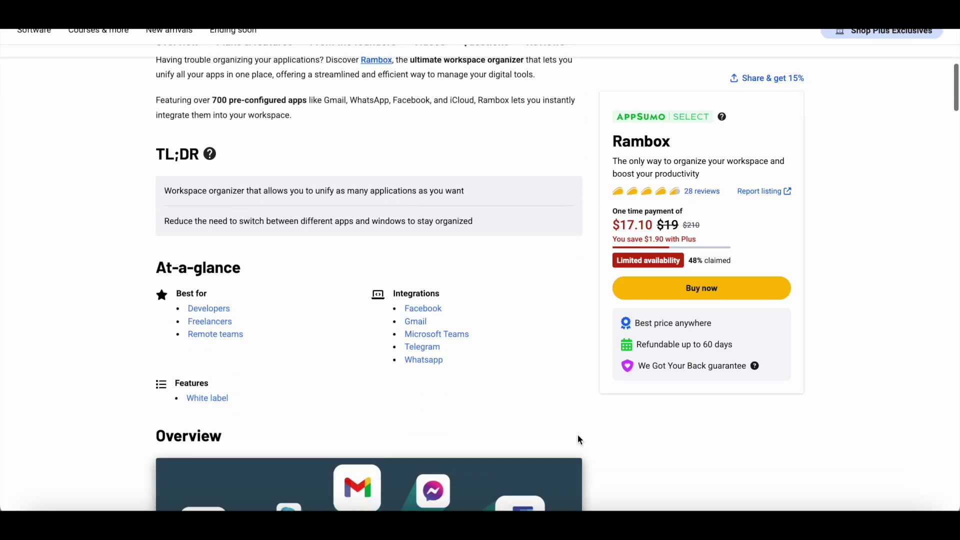
scroll(578, 440, "down", 15)
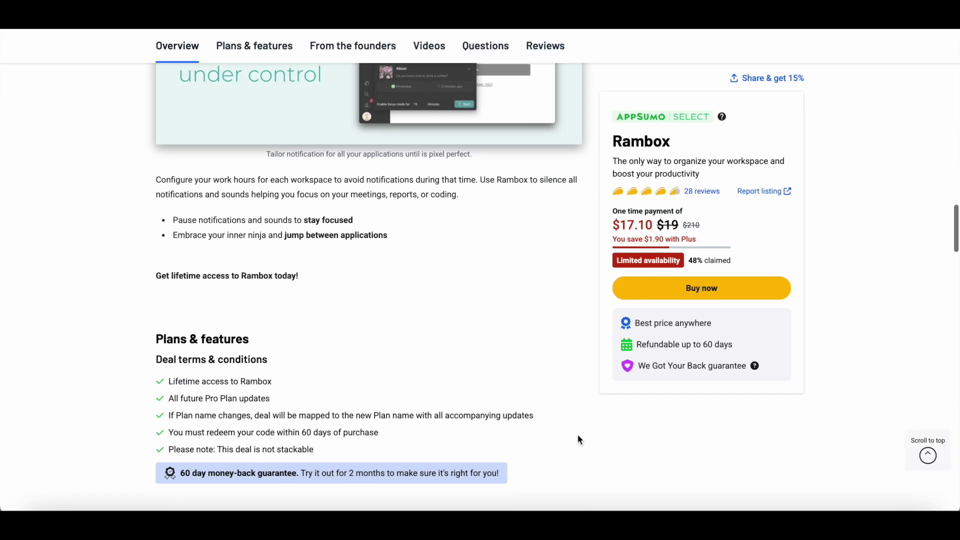
scroll(578, 440, "down", 2)
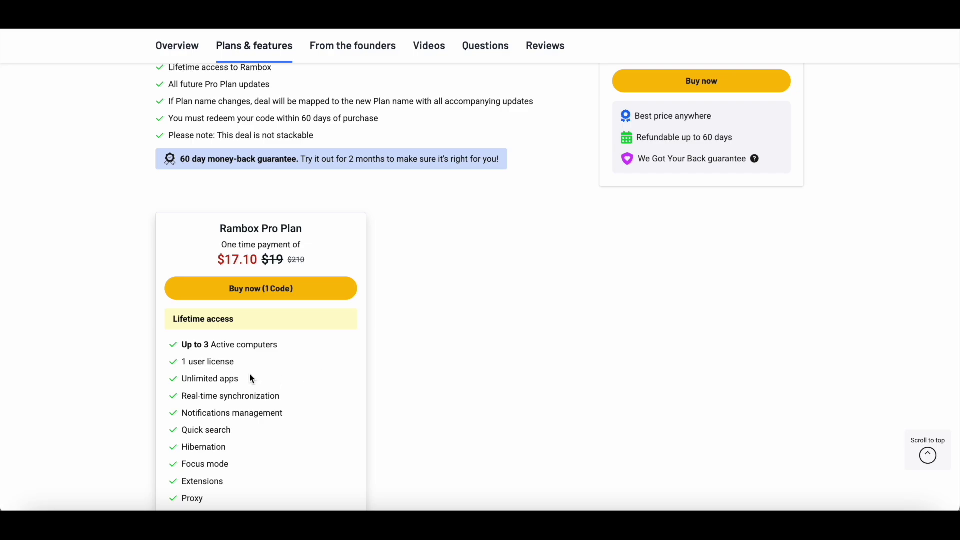
scroll(250, 373, "up", 15)
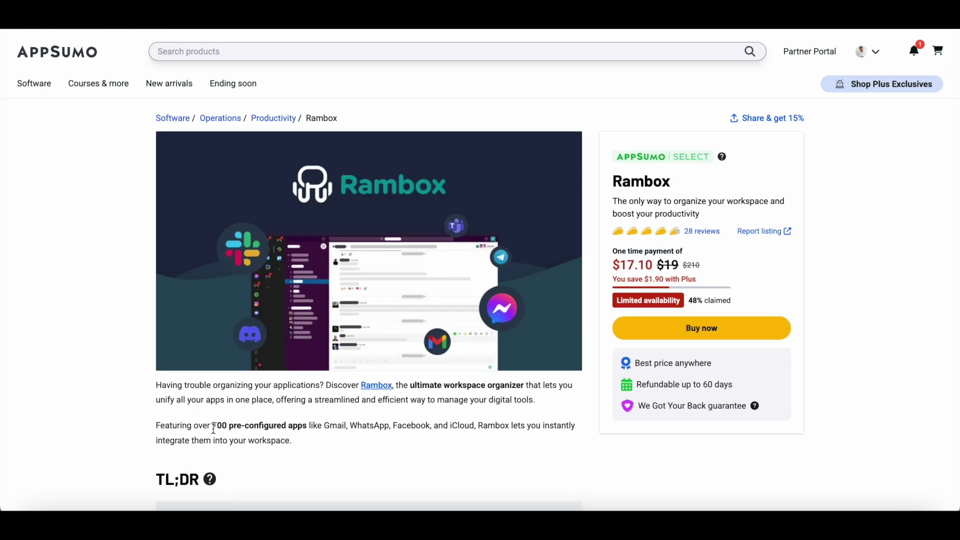
scroll(213, 428, "down", 1)
scroll(214, 428, "down", 20)
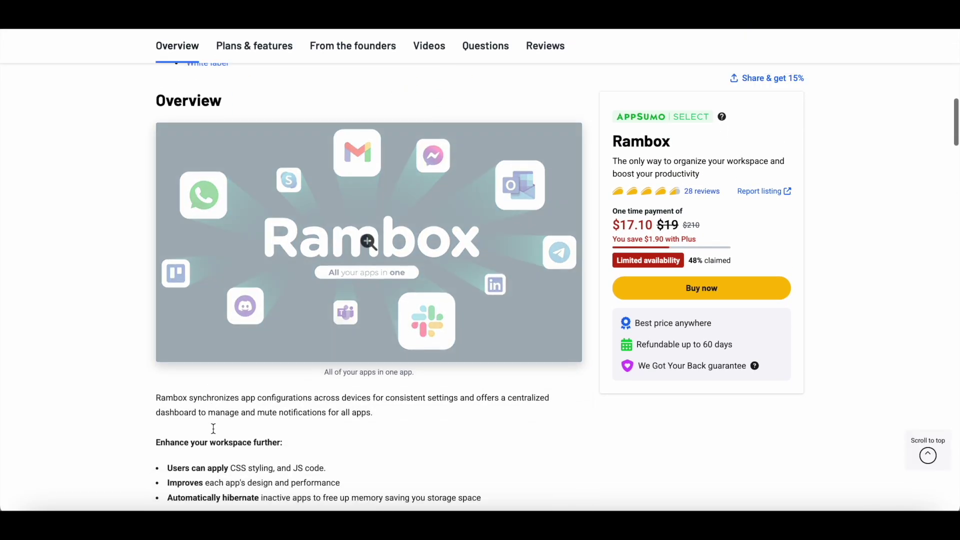
scroll(214, 434, "down", 7)
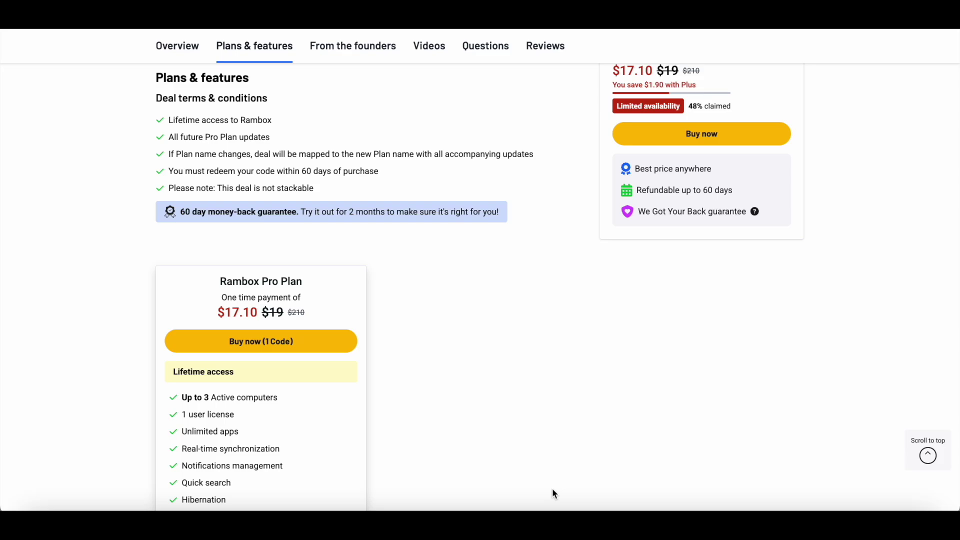
scroll(552, 489, "down", 3)
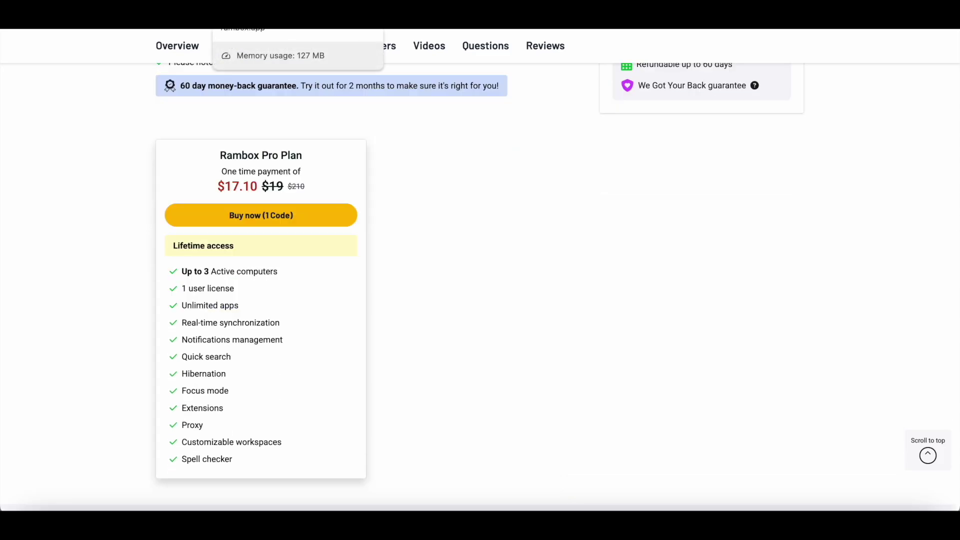
Switch to the Rambox pricing page, set the Pro plan's billing to Monthly, and compare the plans with the AppSumo deal.
left_click(260, 20)
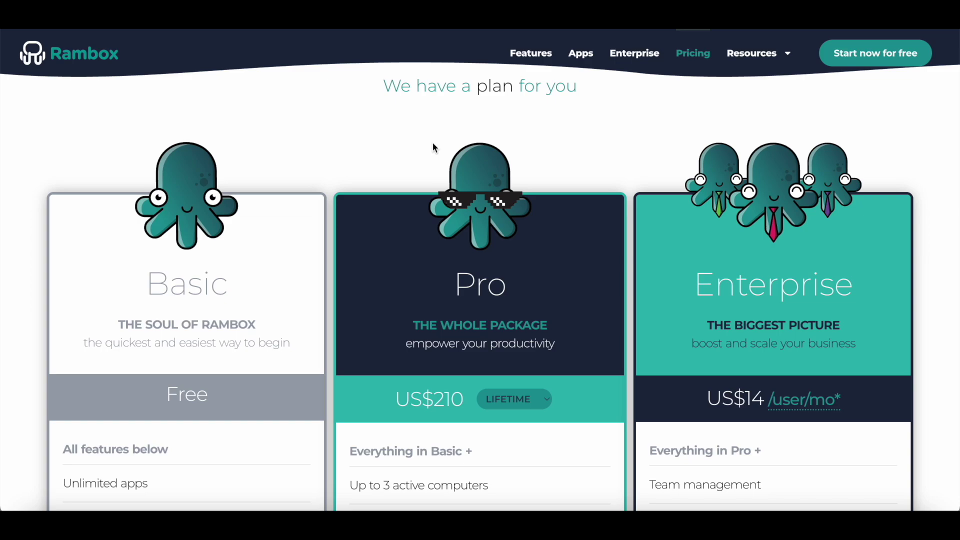
scroll(428, 163, "down", 1)
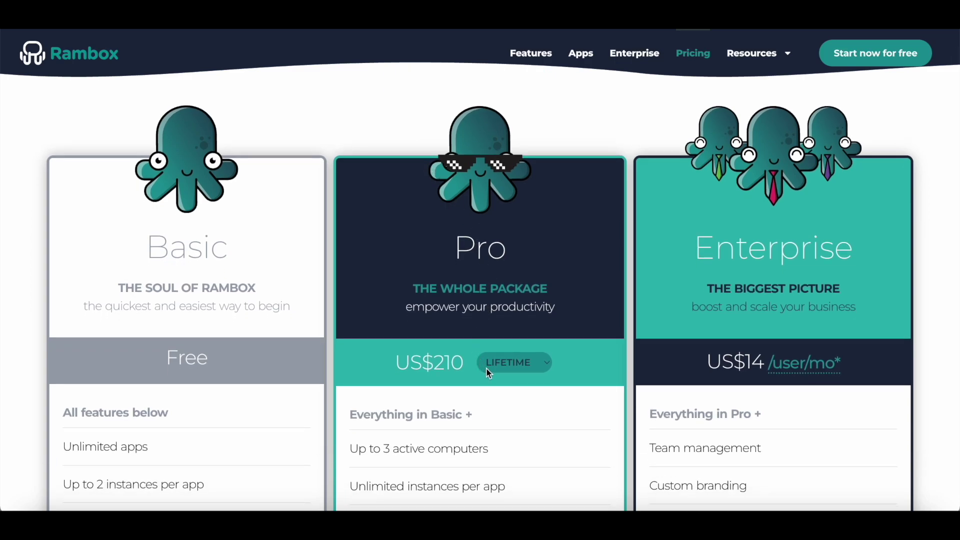
left_click(507, 365)
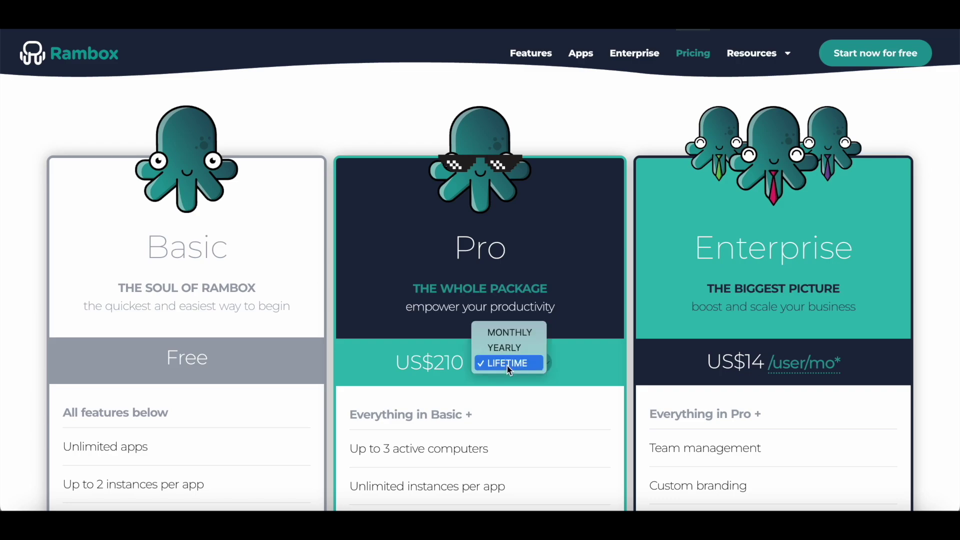
left_click(523, 333)
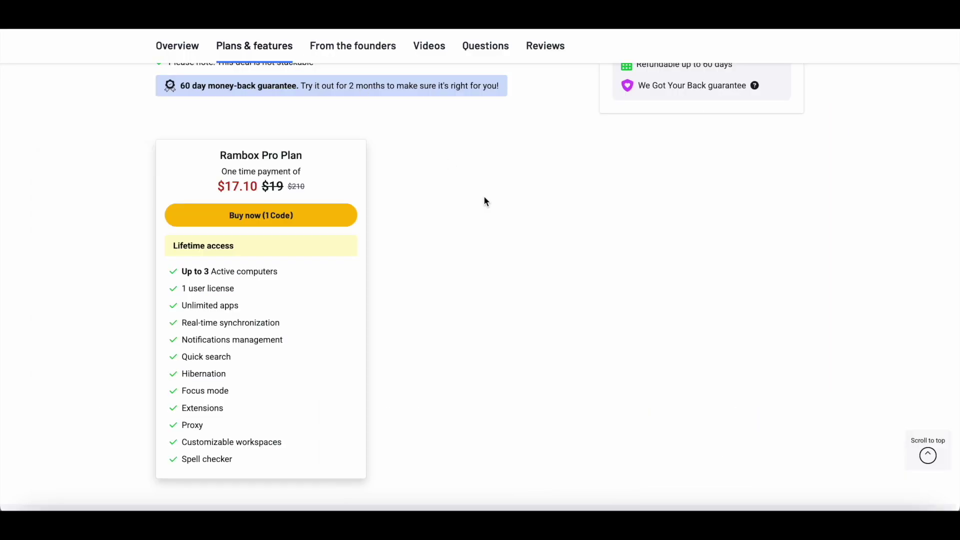
scroll(486, 210, "up", 1)
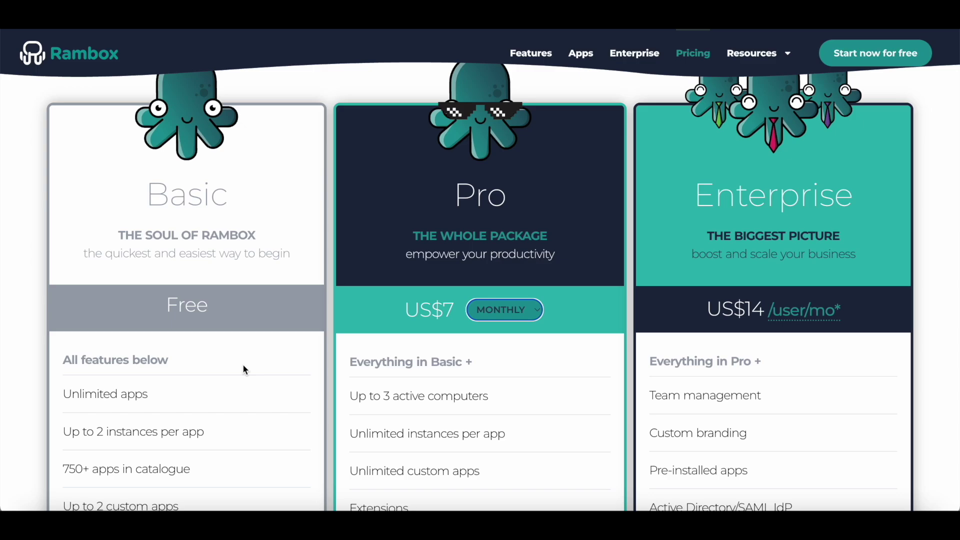
scroll(243, 369, "down", 1)
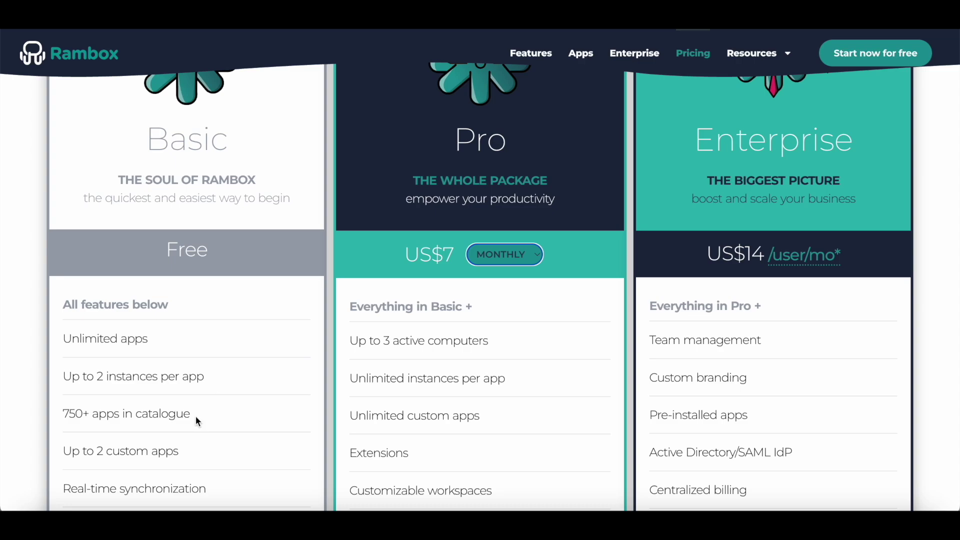
scroll(263, 398, "up", 1)
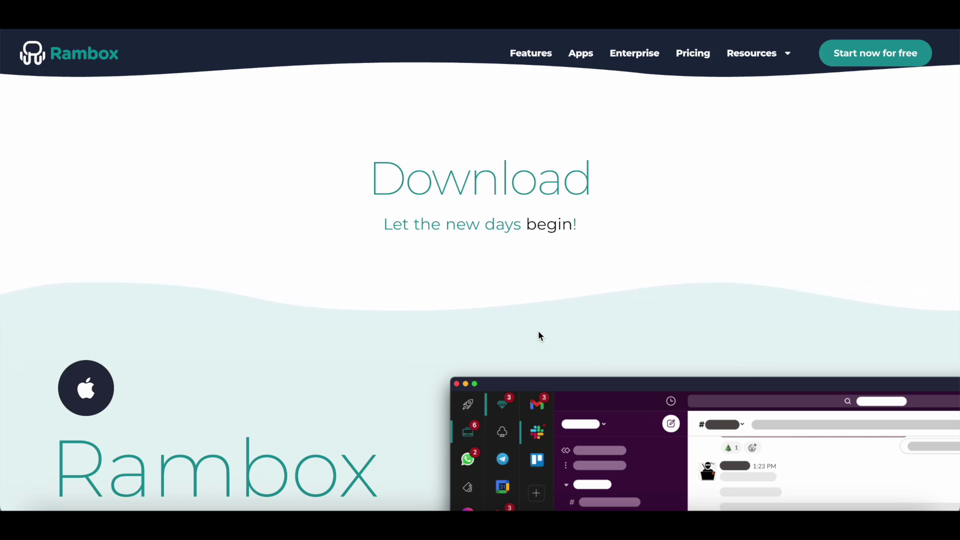
Examine the Rambox download page's macOS section, including the version and system requirements.
scroll(433, 326, "down", 3)
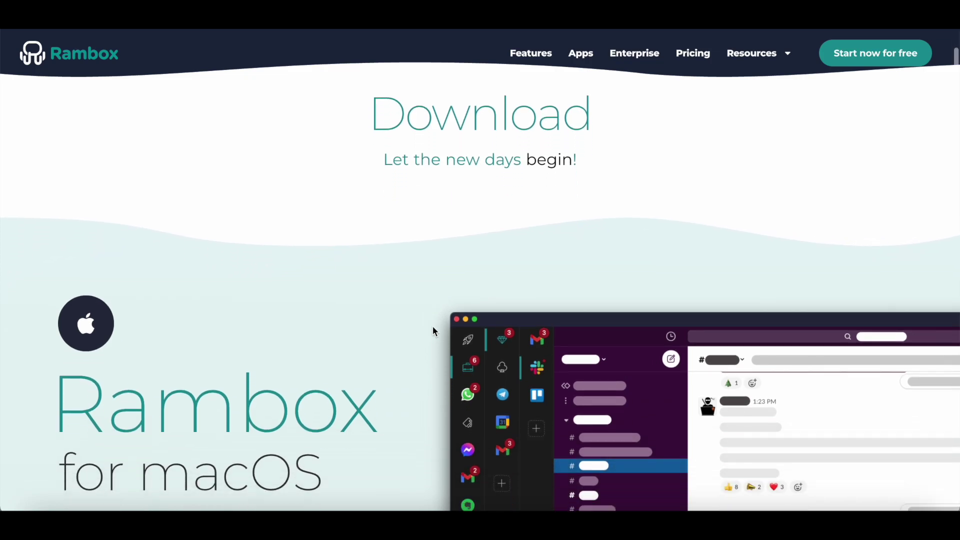
scroll(433, 326, "down", 4)
scroll(370, 369, "down", 3)
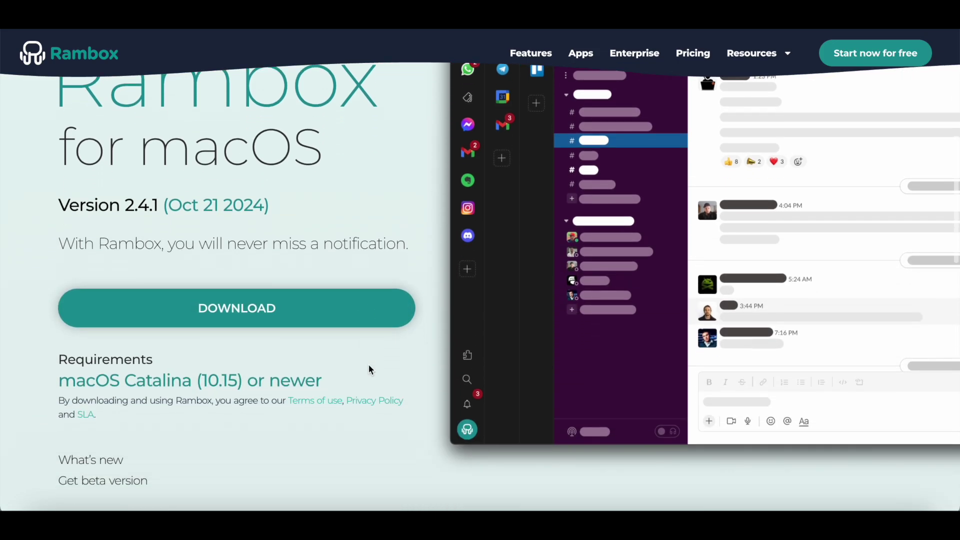
scroll(370, 369, "down", 3)
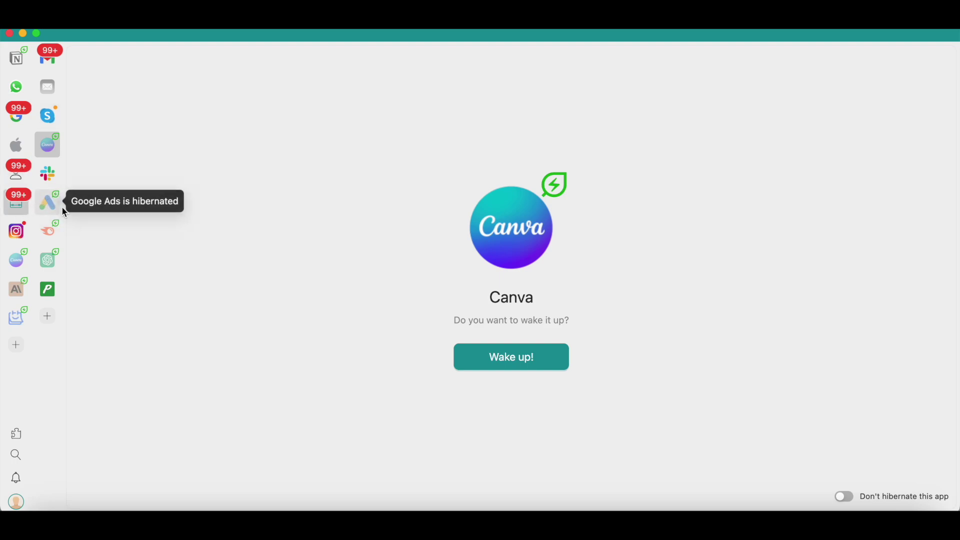
In the Rambox desktop app, open the catalogue for adding an app and skim the full list of apps.
left_click(16, 346)
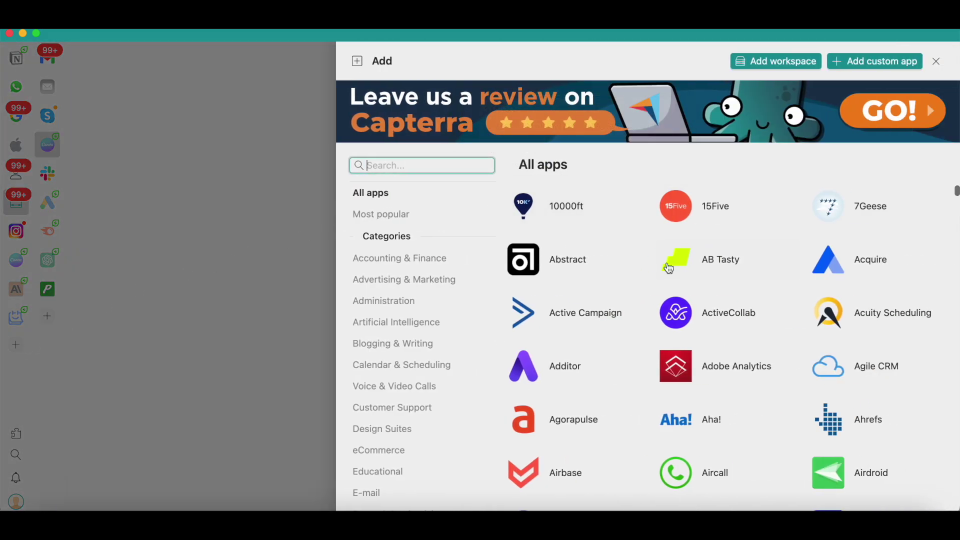
scroll(670, 269, "down", 15)
scroll(670, 268, "up", 10)
scroll(670, 269, "up", 5)
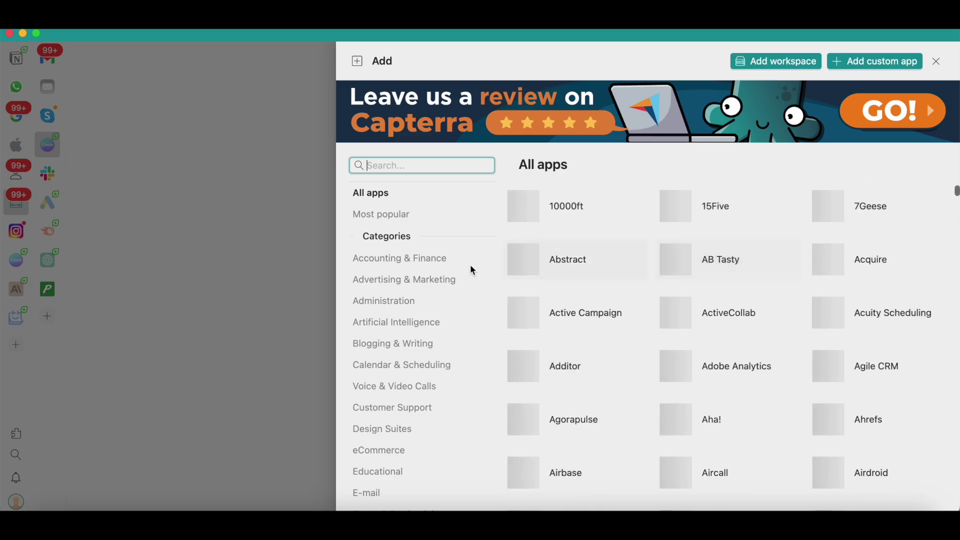
Browse the Most popular apps with their descriptions, and show the Accounting & Finance category.
left_click(381, 216)
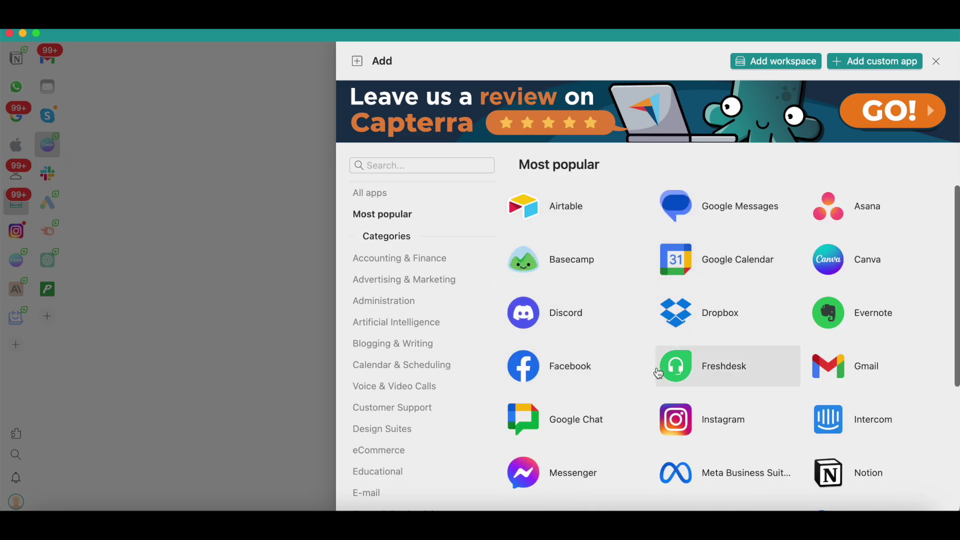
mouse_move(749, 373)
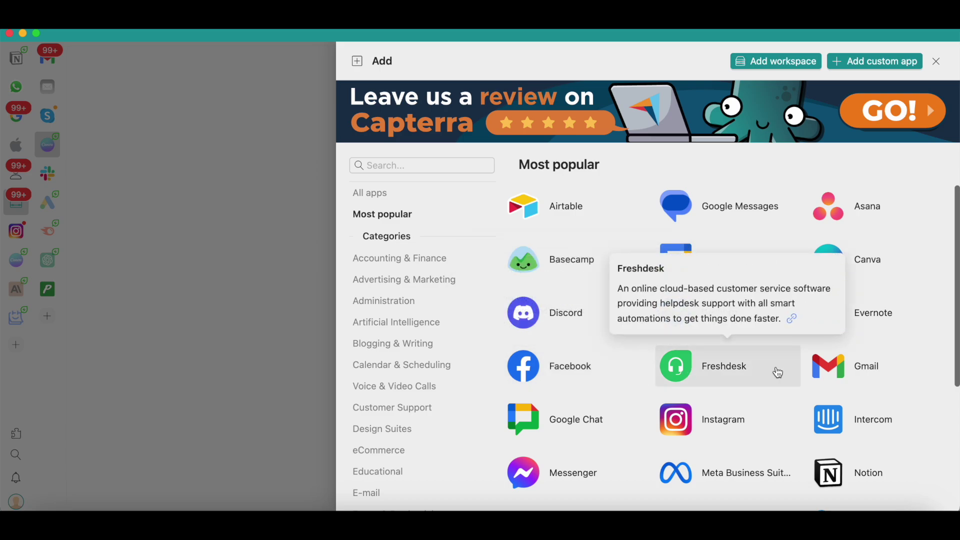
mouse_move(945, 389)
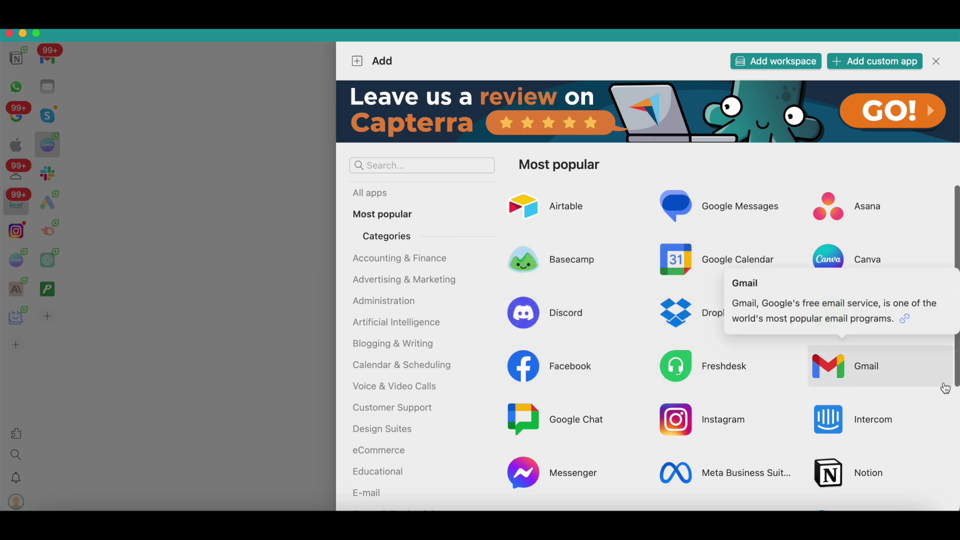
scroll(944, 388, "down", 5)
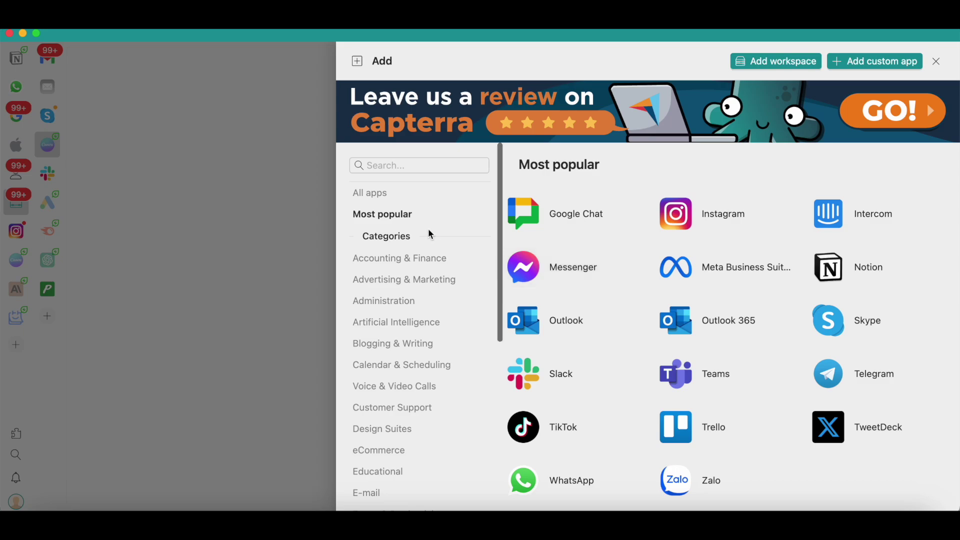
left_click(422, 264)
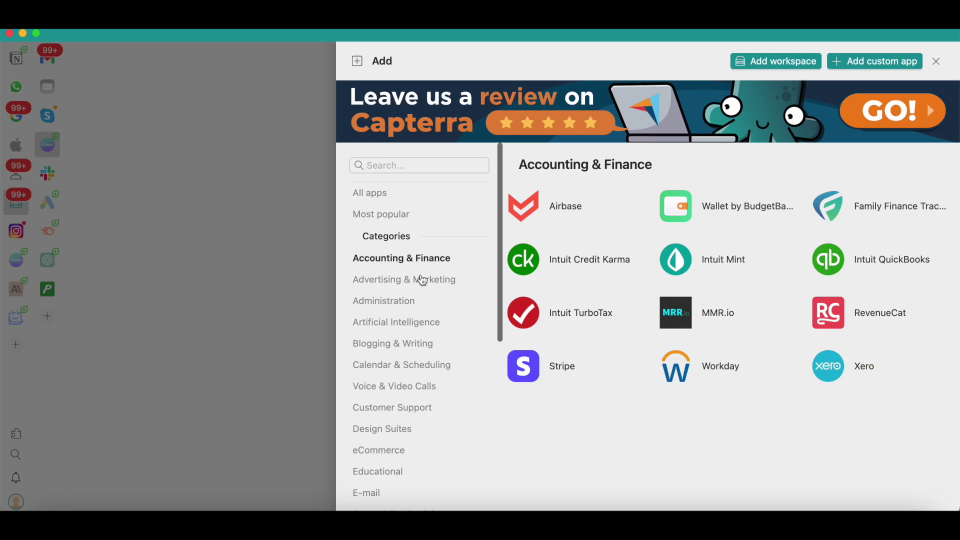
Show the Blogging & Writing category and read the descriptions of apps such as ContentStudio, Google Docs and WordPress.
scroll(422, 281, "down", 1)
scroll(422, 280, "down", 2)
left_click(406, 317)
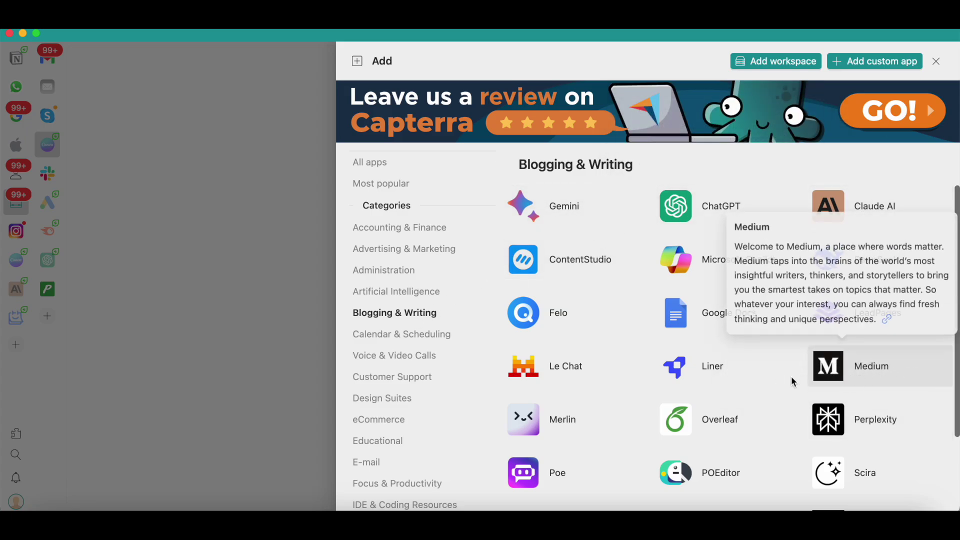
mouse_move(608, 271)
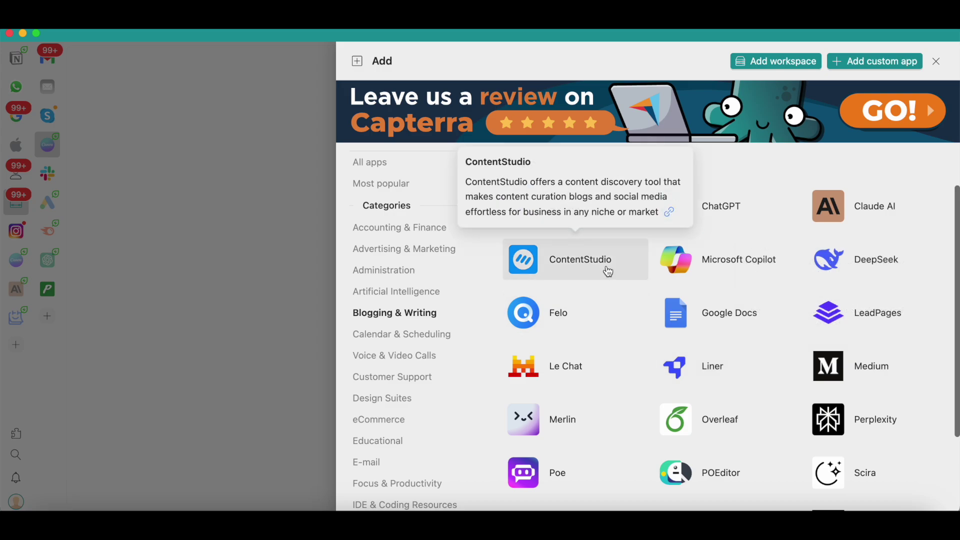
mouse_move(721, 318)
scroll(722, 322, "down", 2)
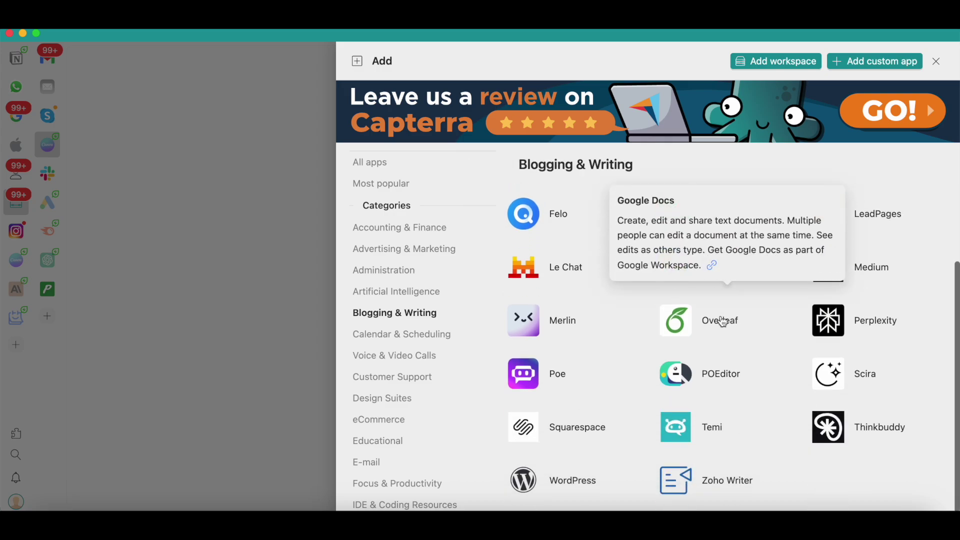
mouse_move(607, 481)
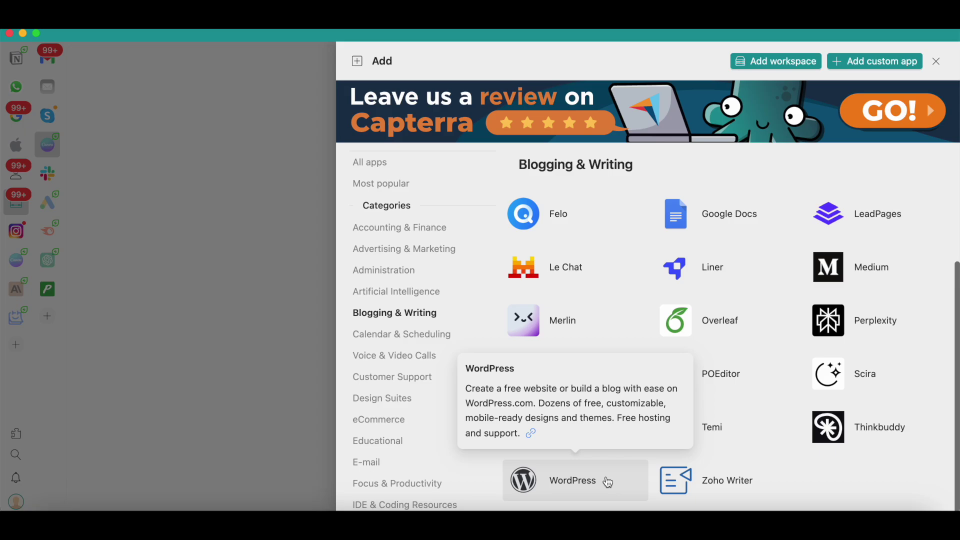
scroll(609, 485, "down", 5)
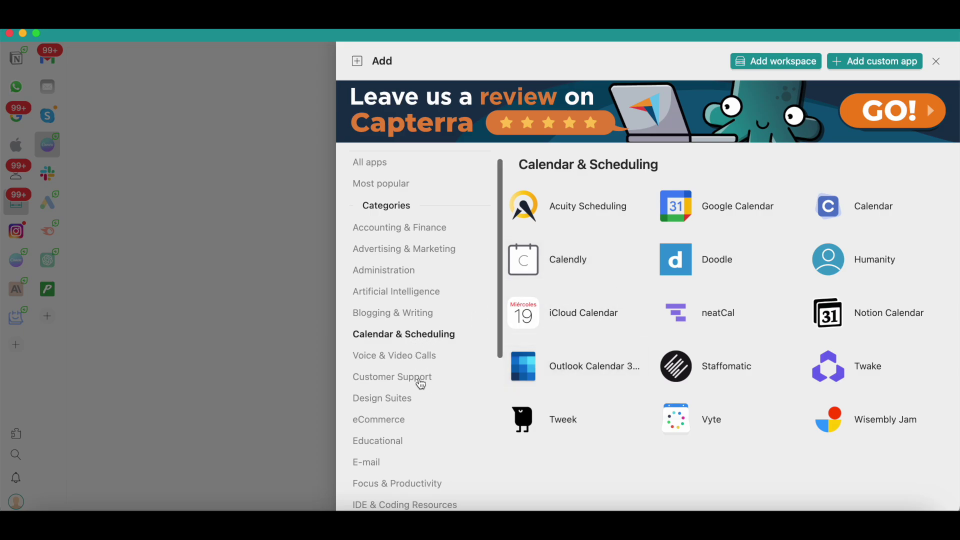
With the Calendar & Scheduling category shown, look through the remaining app categories and suites.
scroll(420, 383, "down", 2)
scroll(421, 383, "down", 8)
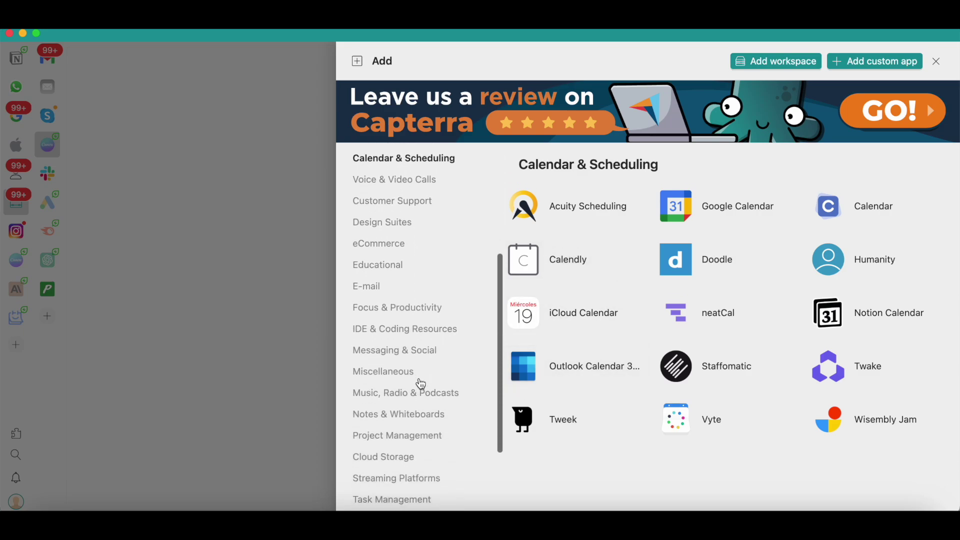
scroll(420, 383, "down", 3)
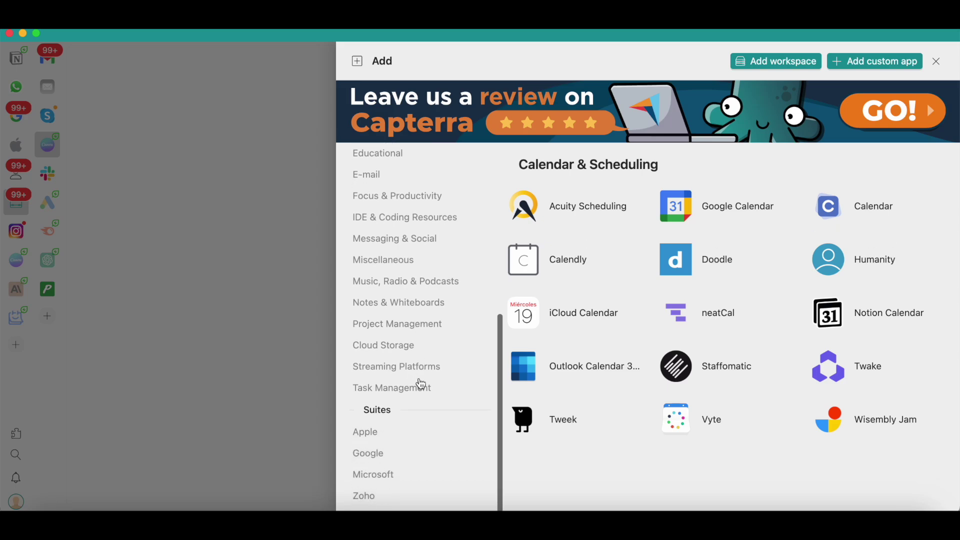
scroll(452, 395, "up", 12)
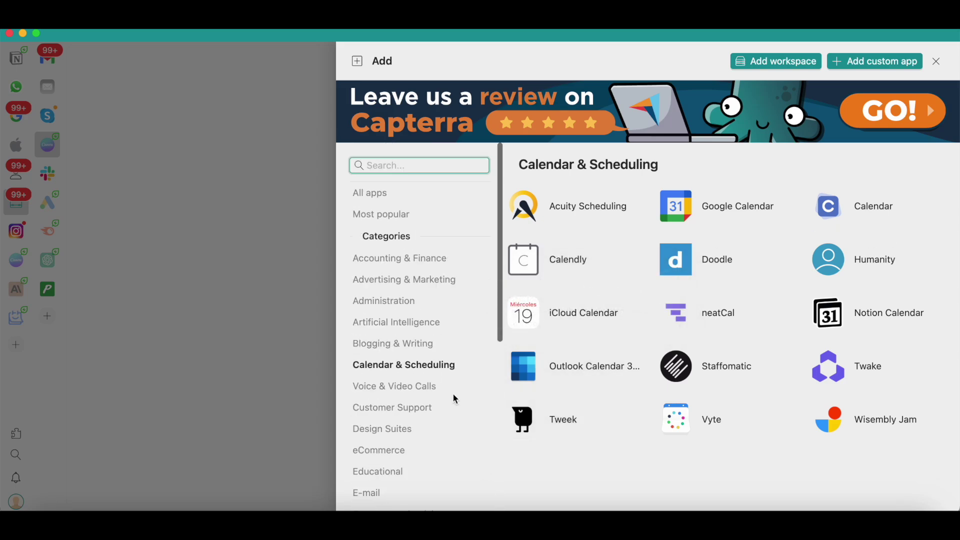
Return to the list of all apps and search it for "buffer".
left_click(375, 202)
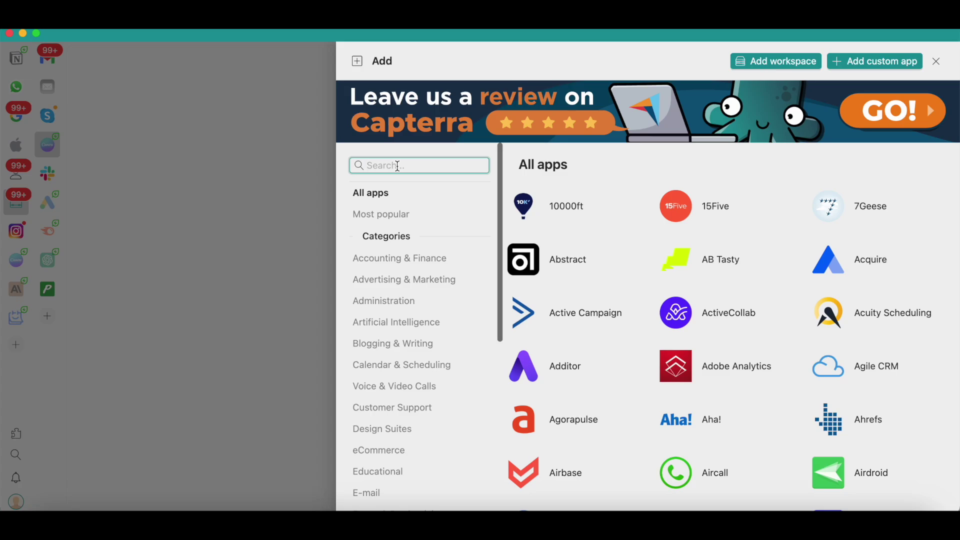
type("buffer")
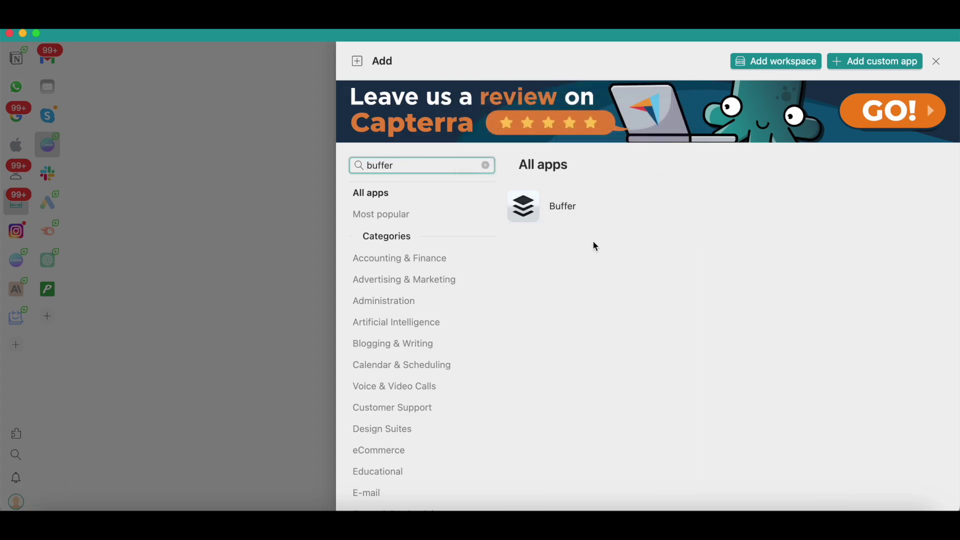
mouse_move(582, 219)
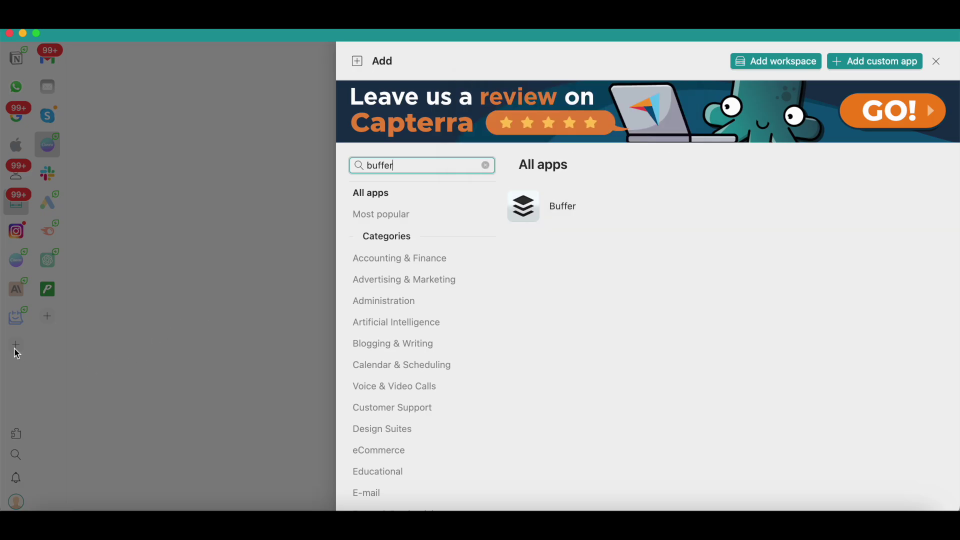
Add the Buffer app to the main app bar, and add it again inside the workspace that holds Gmail, Skype and Canva.
left_click(562, 205)
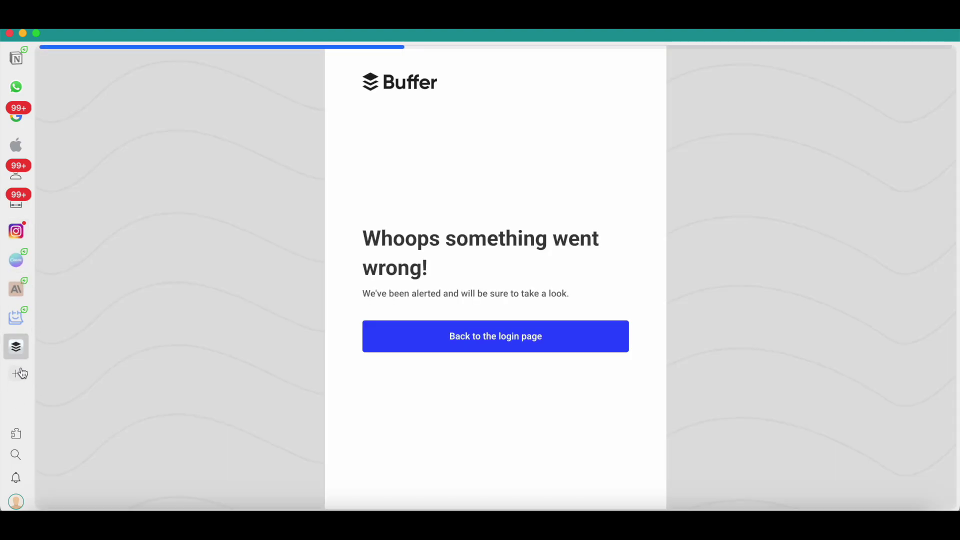
left_click(16, 257)
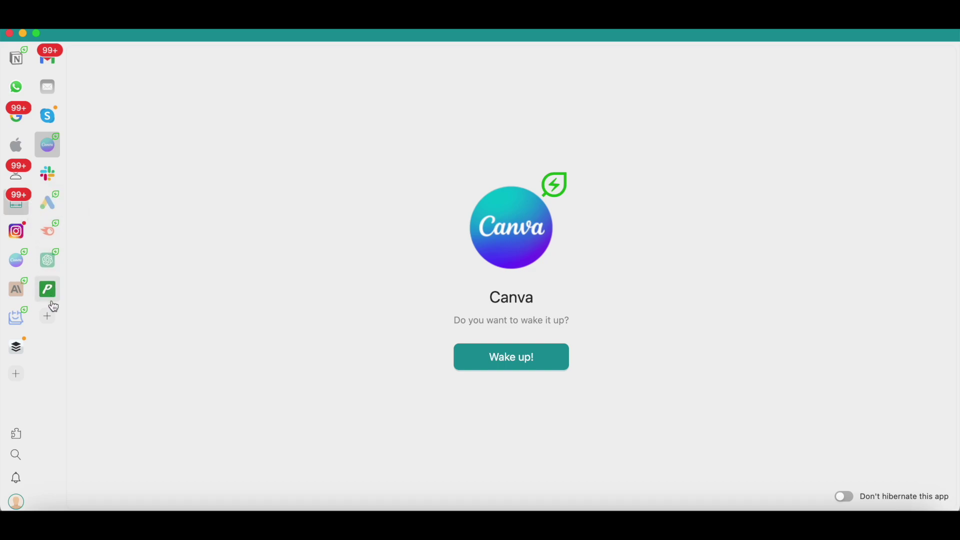
left_click(52, 324)
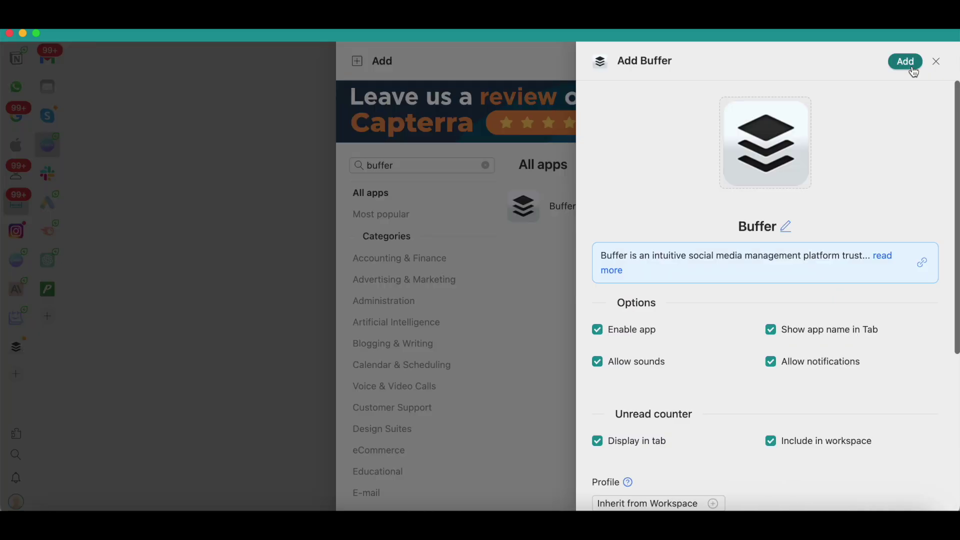
left_click(907, 60)
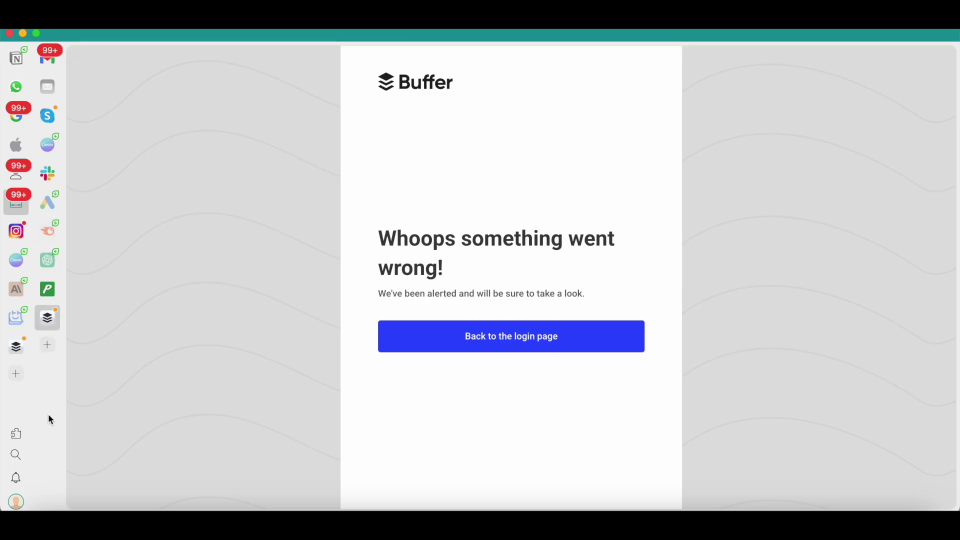
Show the apps in the workspace with the disabled WhatsApp app, and return to the workspace containing Buffer.
left_click(16, 179)
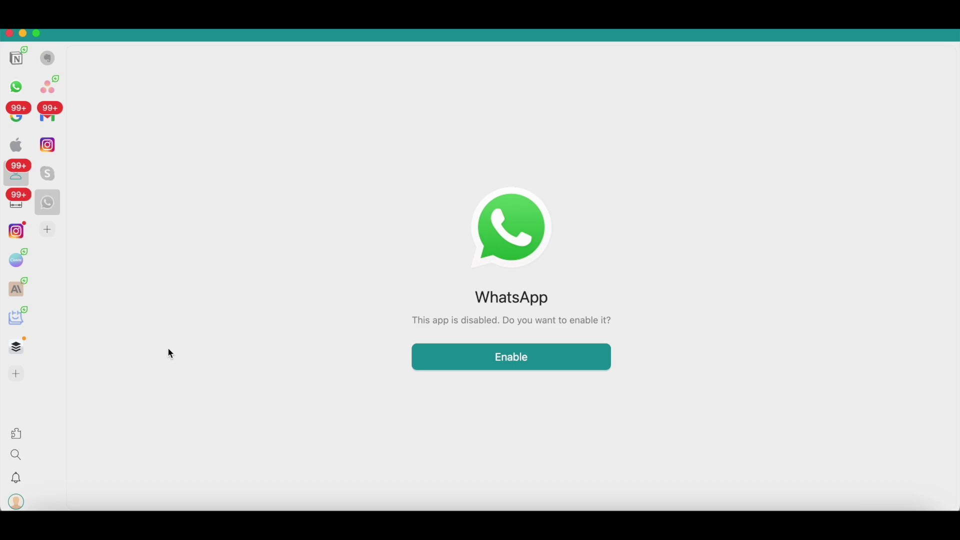
left_click(16, 200)
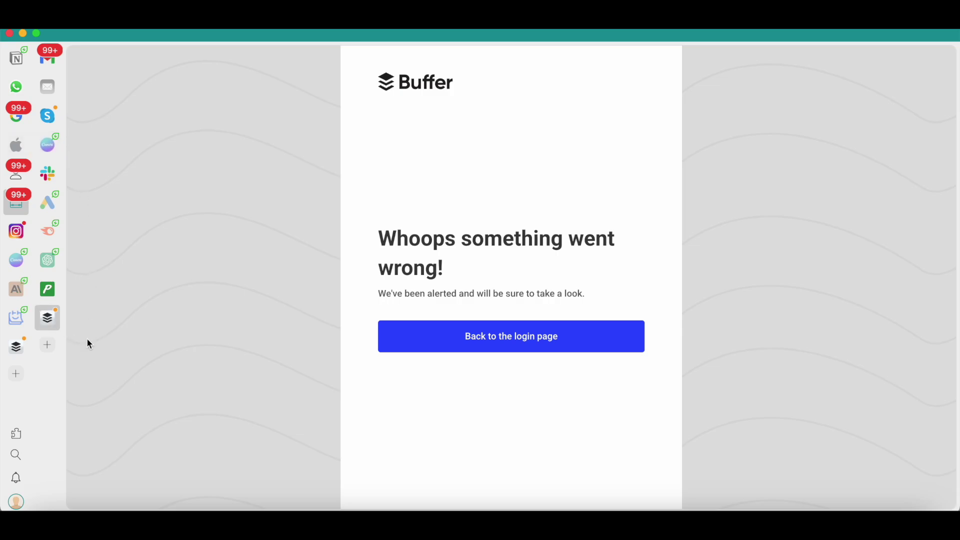
Open the extensions for the "Primary" profile and read through the whole list, from 1Password to GMass.
left_click(18, 435)
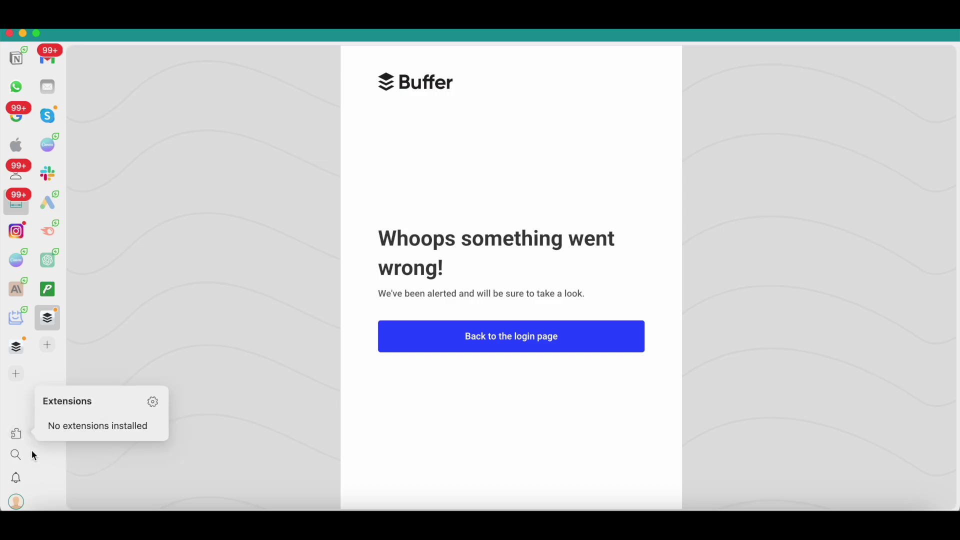
left_click(155, 403)
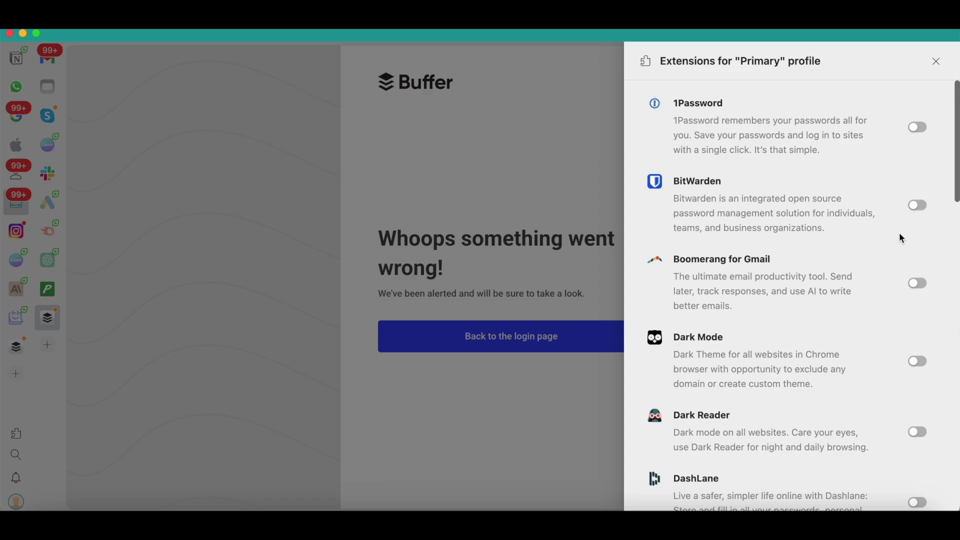
scroll(883, 274, "down", 3)
scroll(868, 309, "up", 3)
scroll(776, 288, "down", 2)
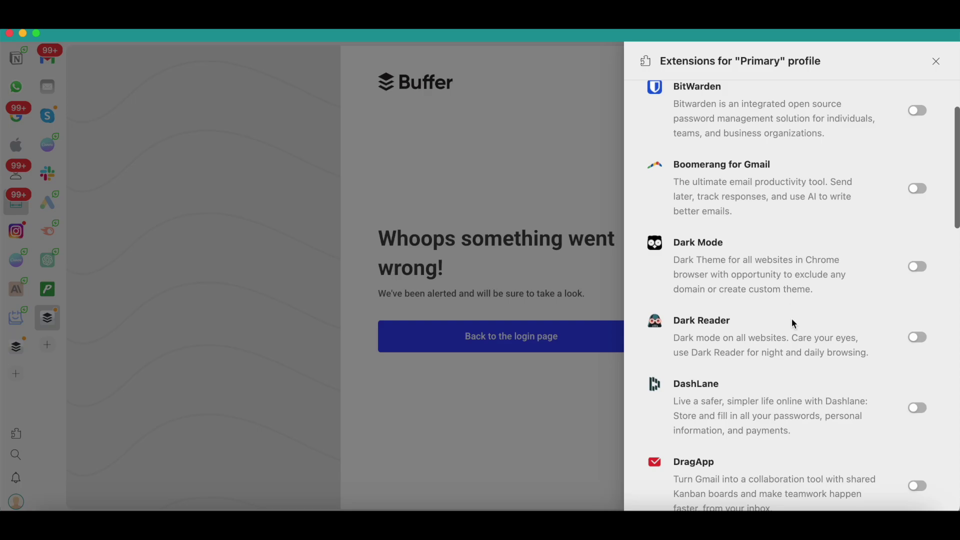
scroll(792, 321, "down", 2)
scroll(793, 320, "down", 4)
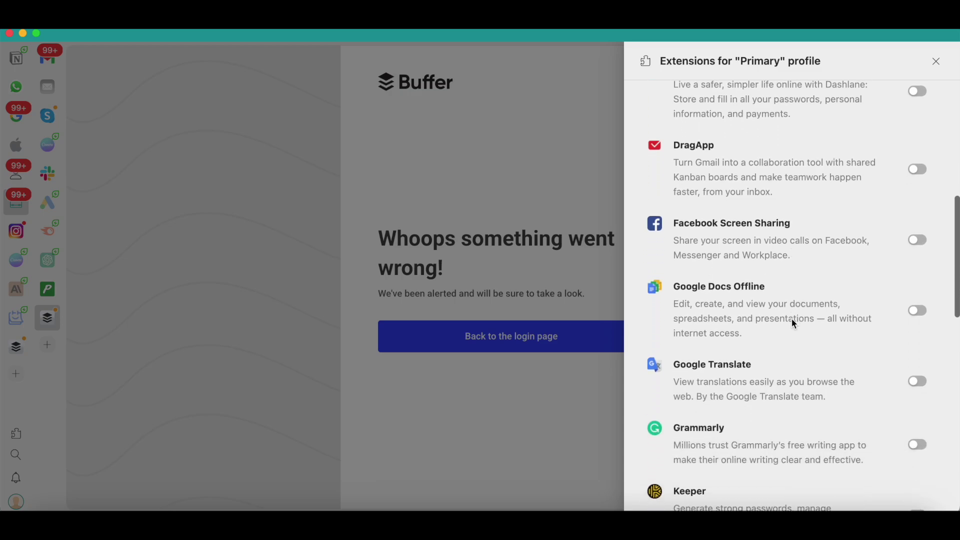
scroll(795, 324, "down", 1)
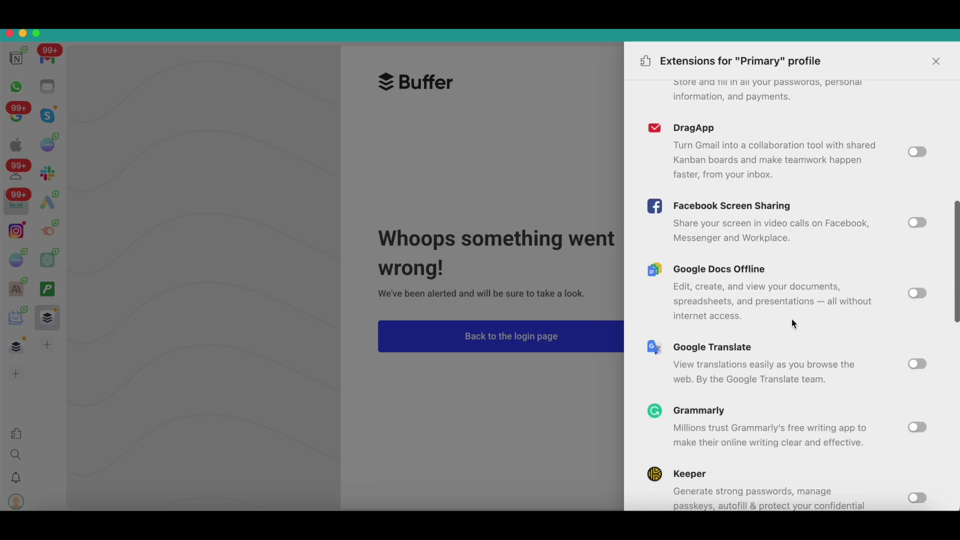
scroll(794, 324, "down", 1)
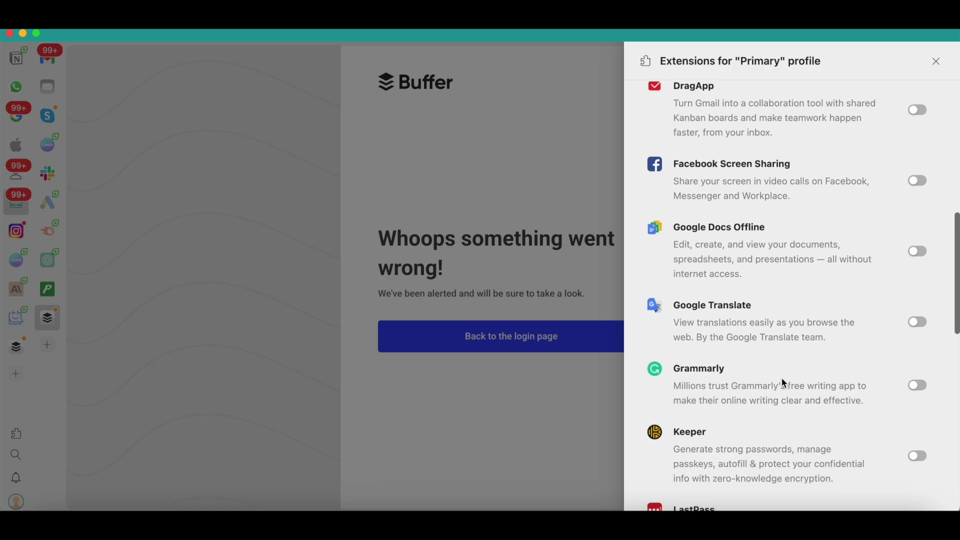
scroll(783, 381, "down", 10)
scroll(783, 382, "down", 3)
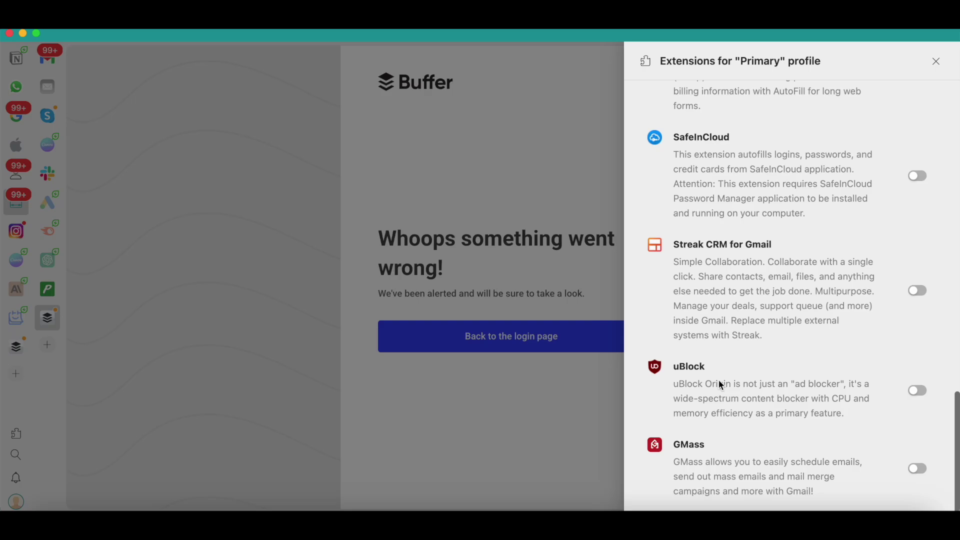
Open the add-app catalogue from the main app bar, browse all apps, and show the Calendar & Scheduling category.
left_click(16, 373)
left_click(16, 374)
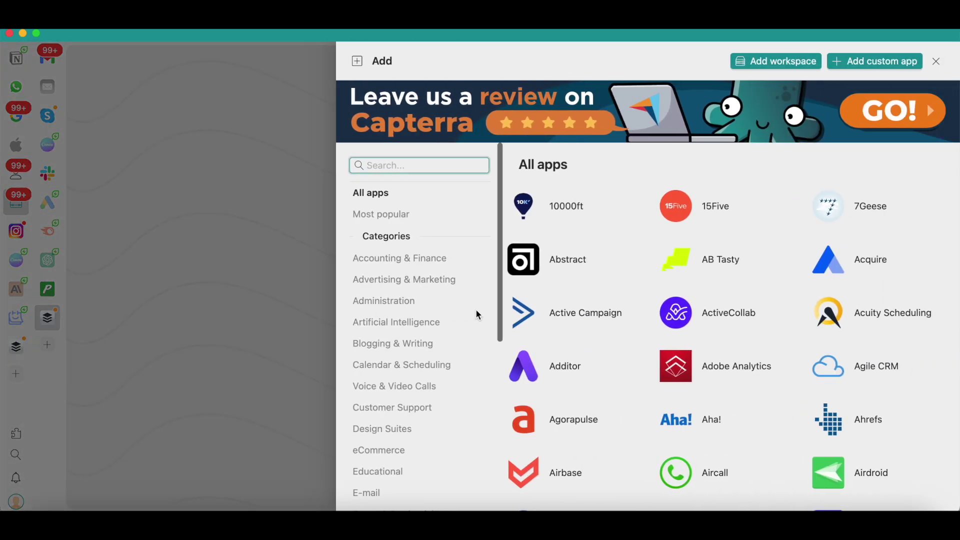
scroll(607, 320, "down", 15)
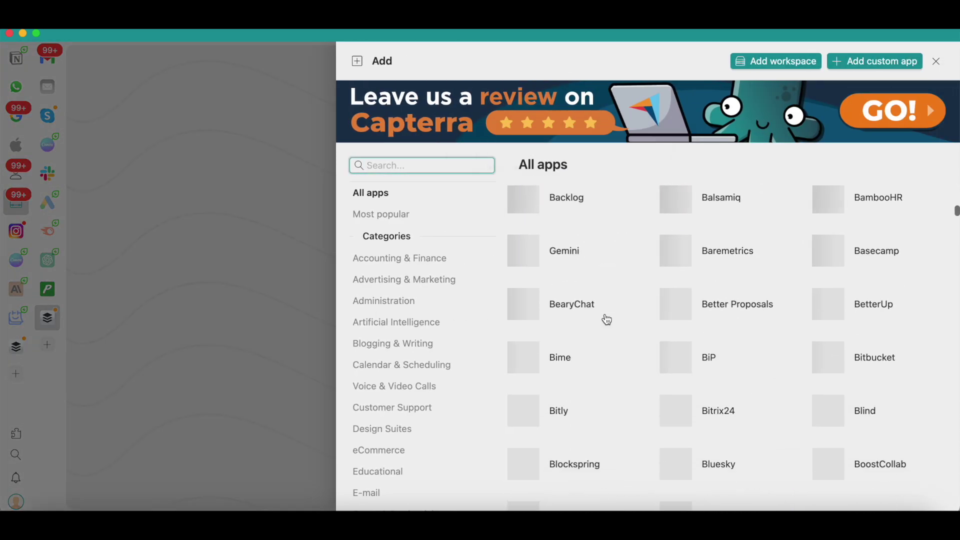
scroll(607, 320, "down", 5)
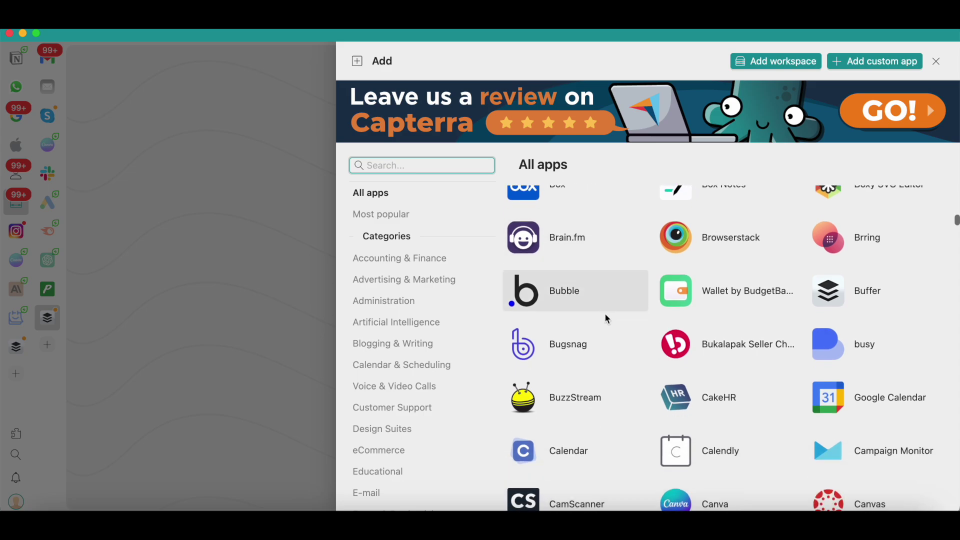
scroll(607, 320, "down", 2)
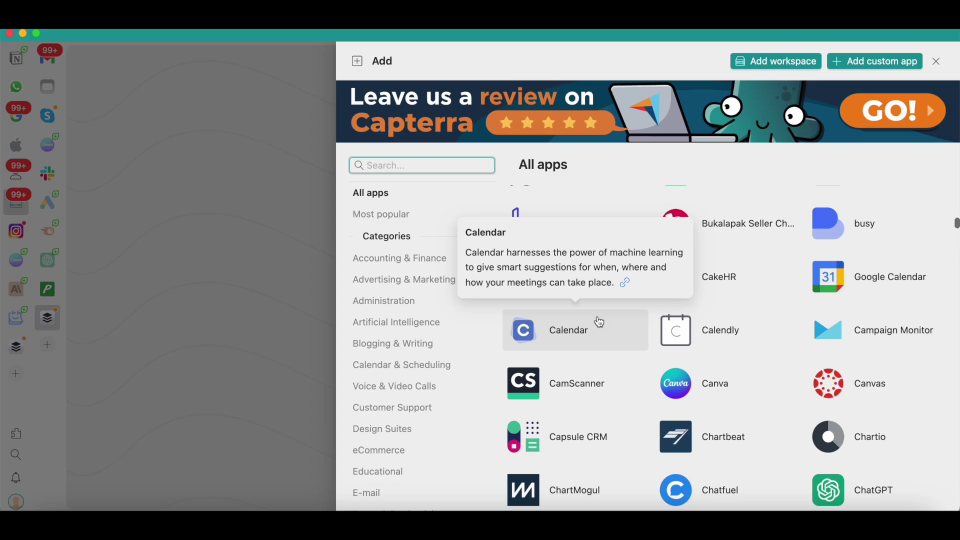
left_click(458, 371)
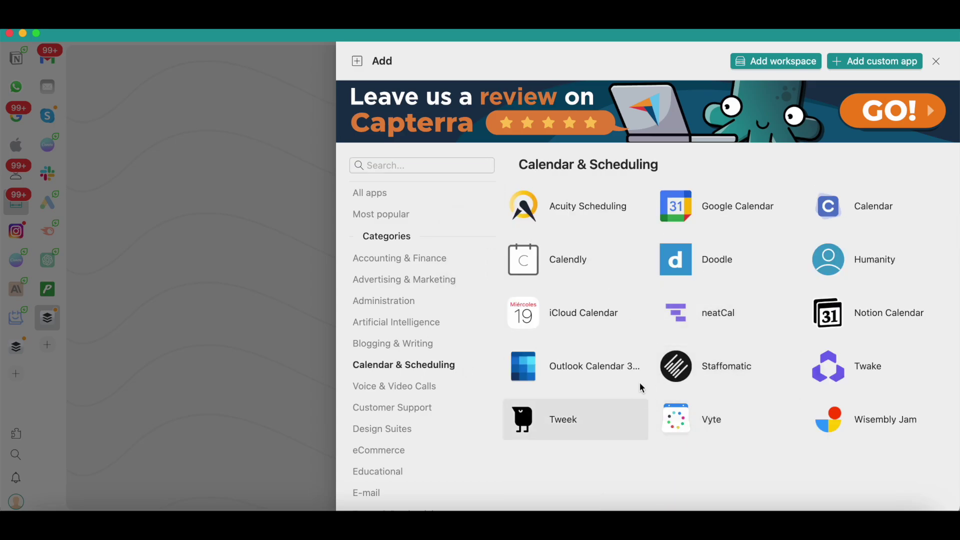
mouse_move(777, 432)
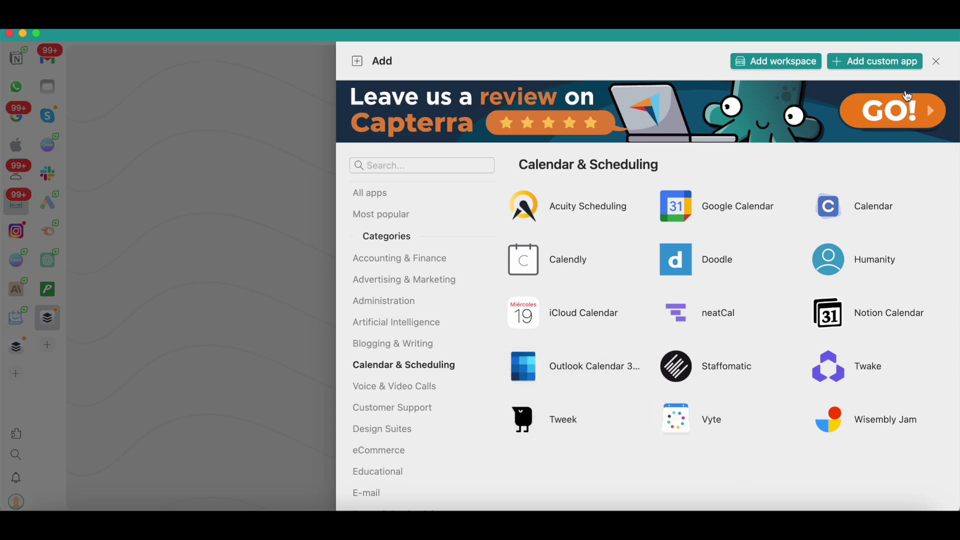
Look at the custom app form, close it together with the catalogue, and show the TidyCal app.
left_click(875, 70)
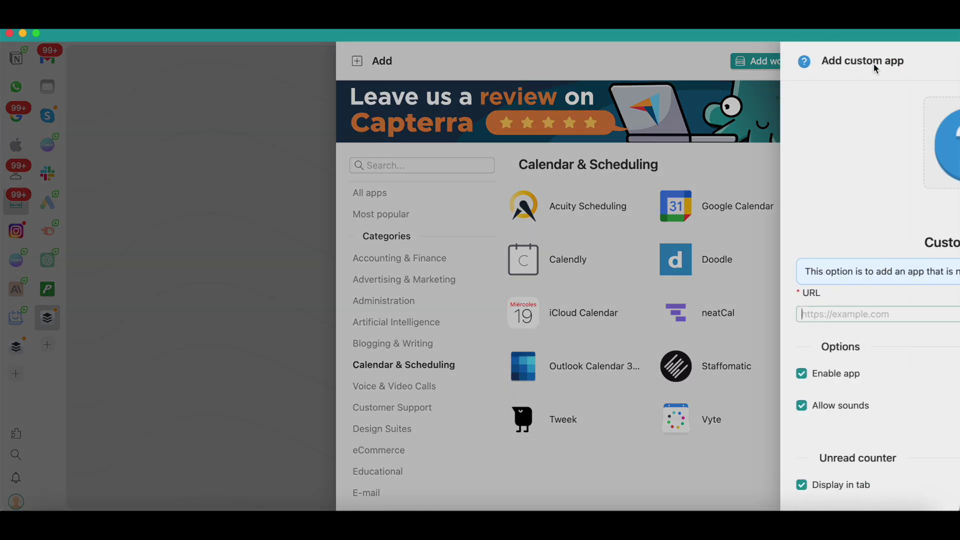
left_click(307, 292)
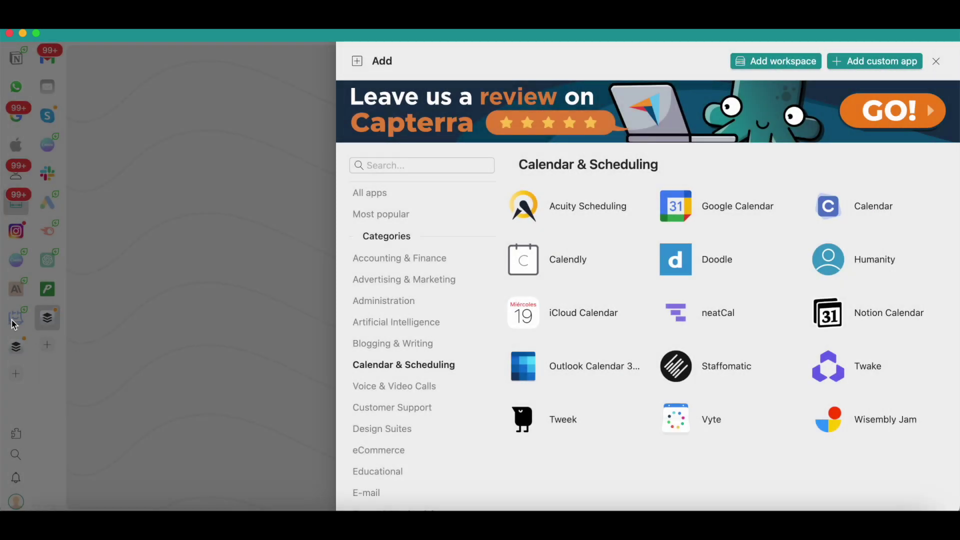
left_click(16, 320)
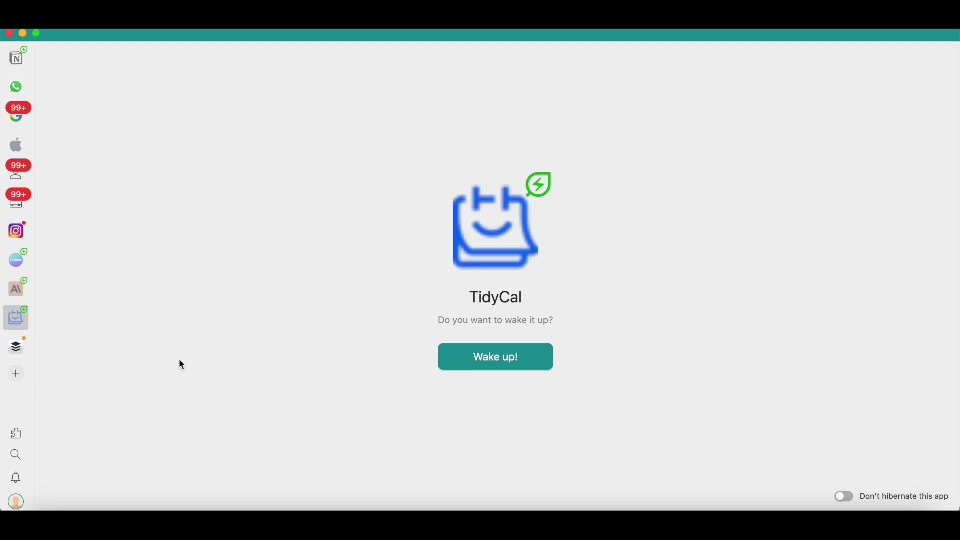
left_click(16, 374)
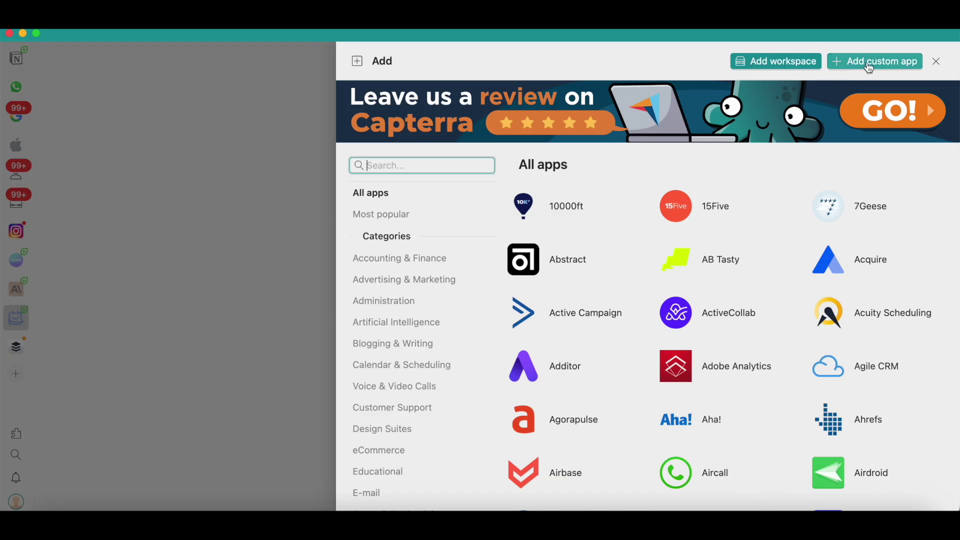
left_click(870, 65)
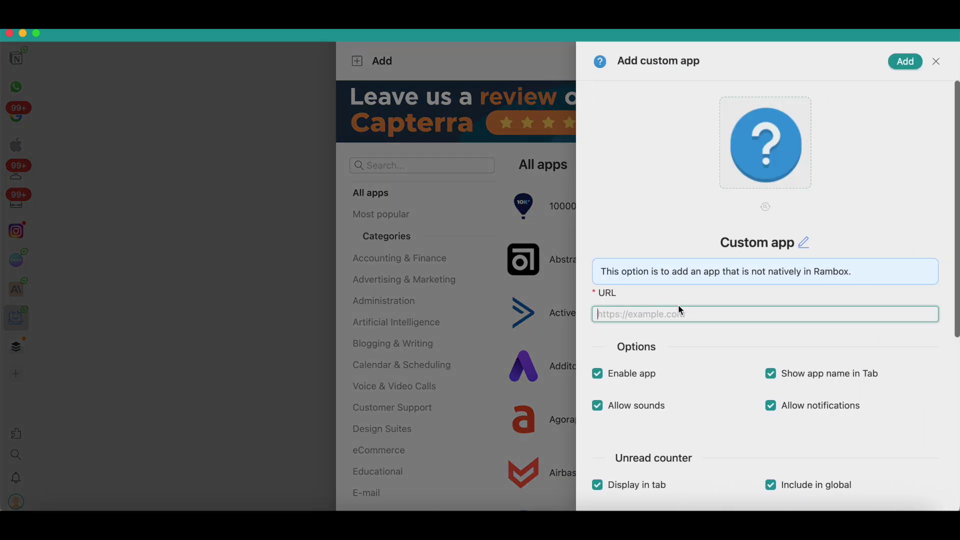
type("https://seranking.com/")
left_click(765, 210)
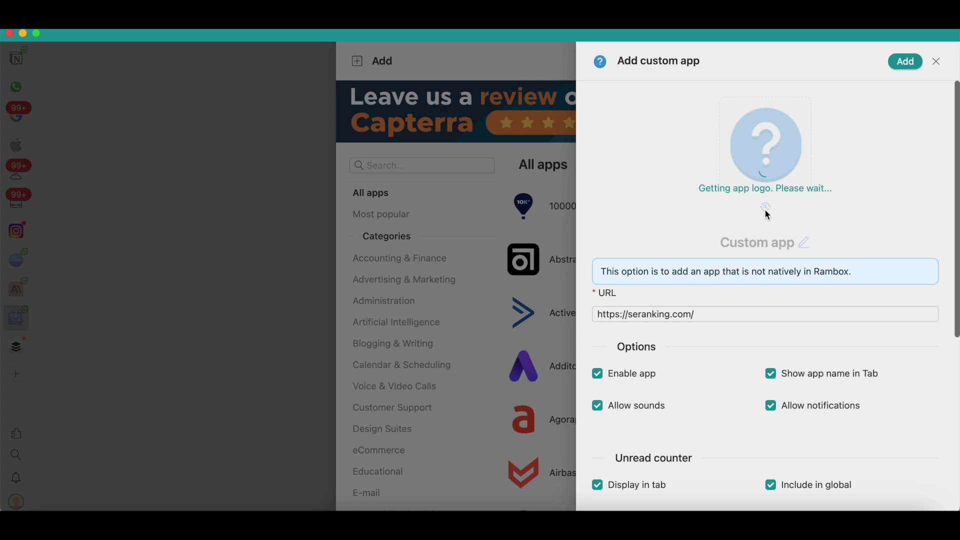
left_click(765, 209)
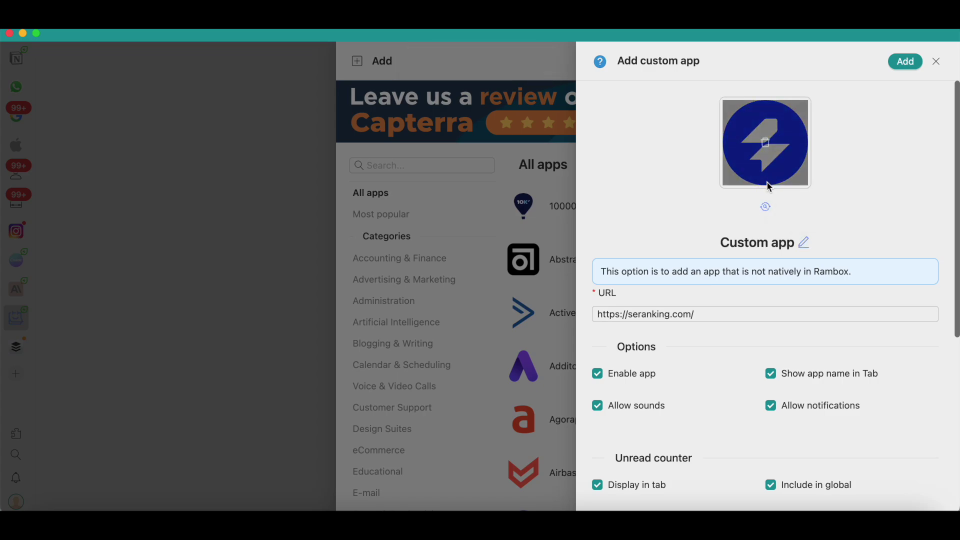
Review the custom app's sound, notification, profile and hibernation options, and add the app with the default values.
scroll(705, 368, "down", 2)
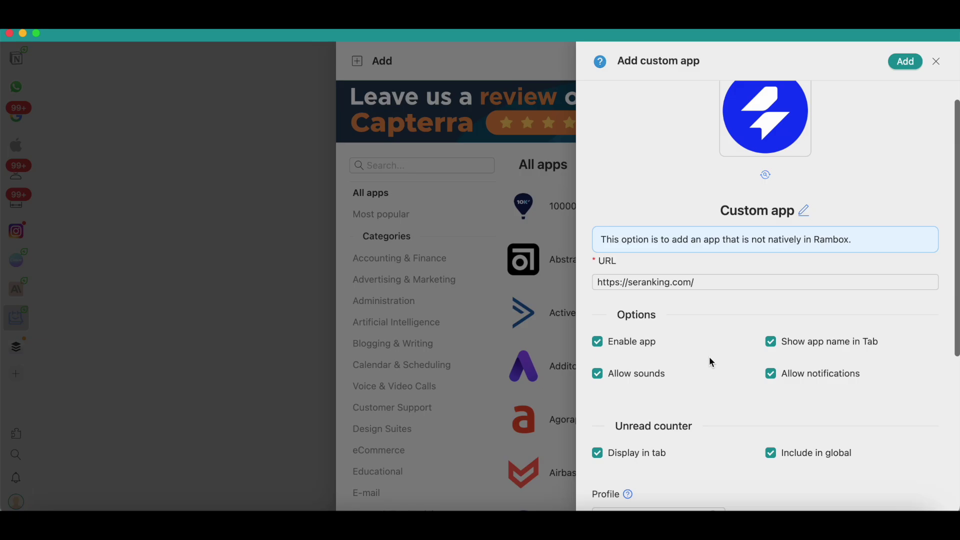
scroll(711, 362, "down", 10)
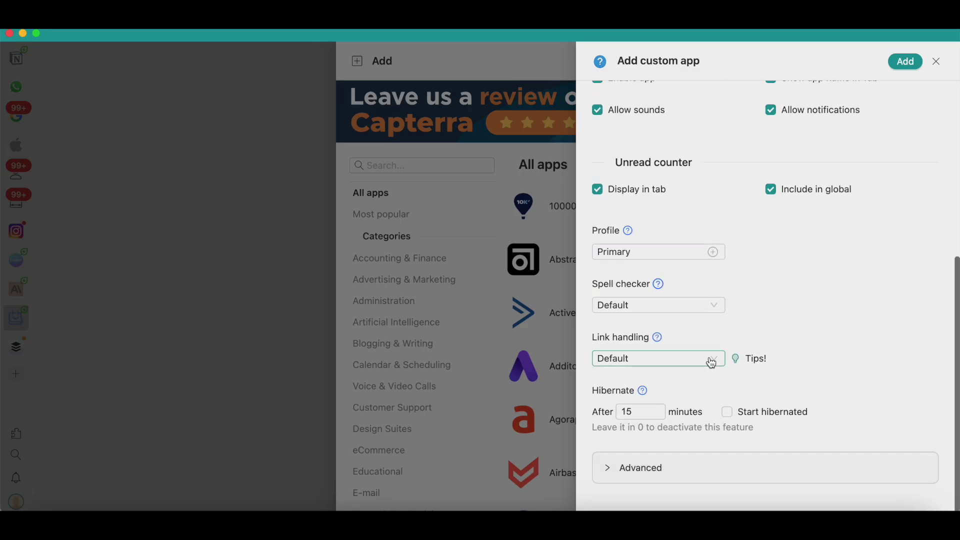
left_click(906, 62)
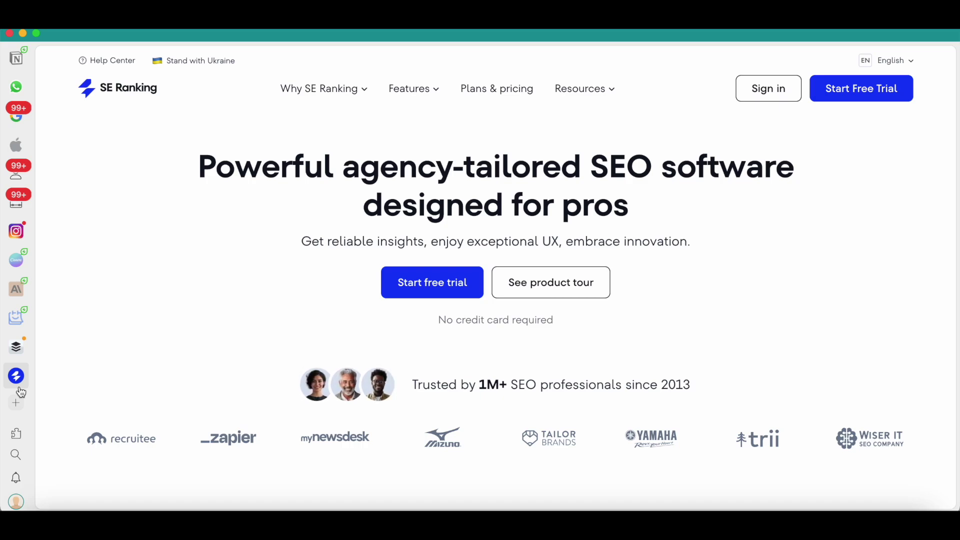
Set the application theme to Dark in the settings and save the change.
left_click(15, 503)
left_click(89, 425)
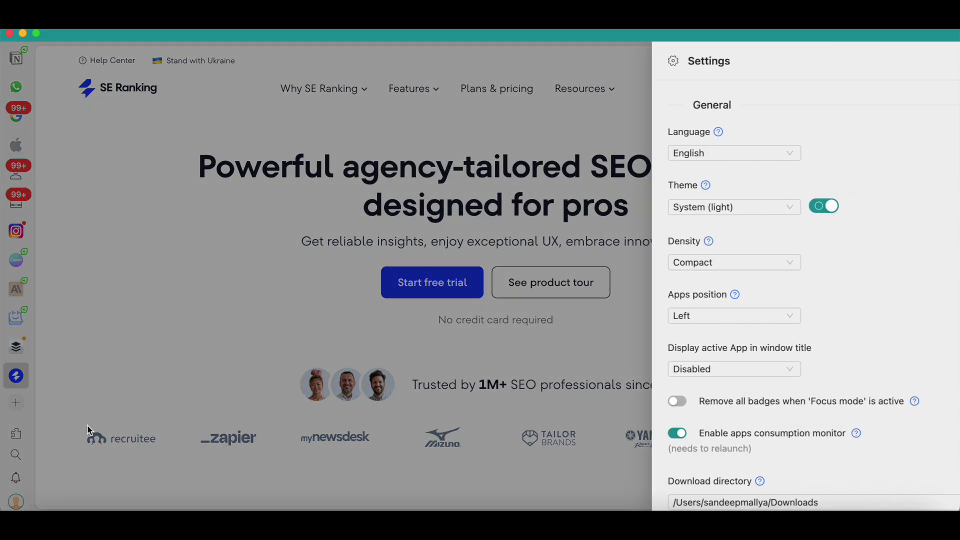
left_click(674, 214)
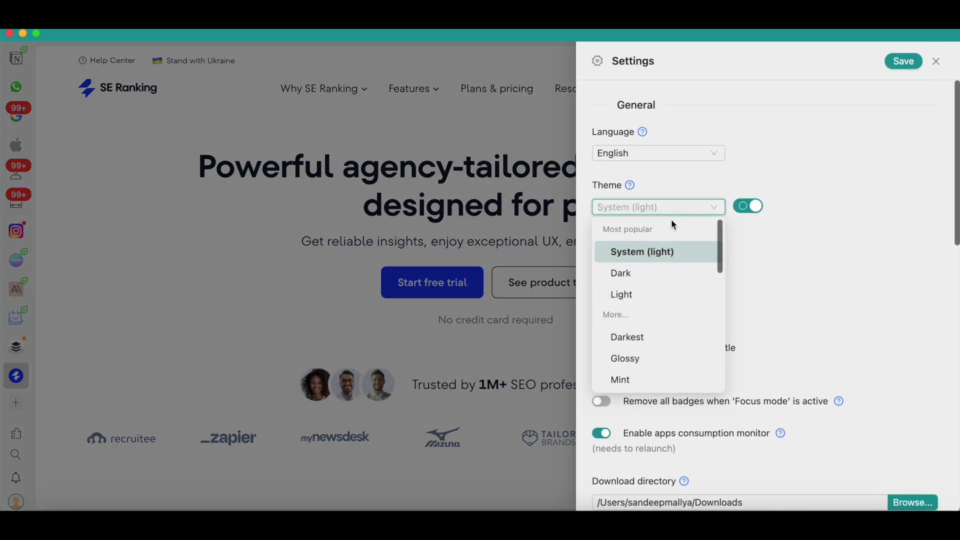
left_click(652, 272)
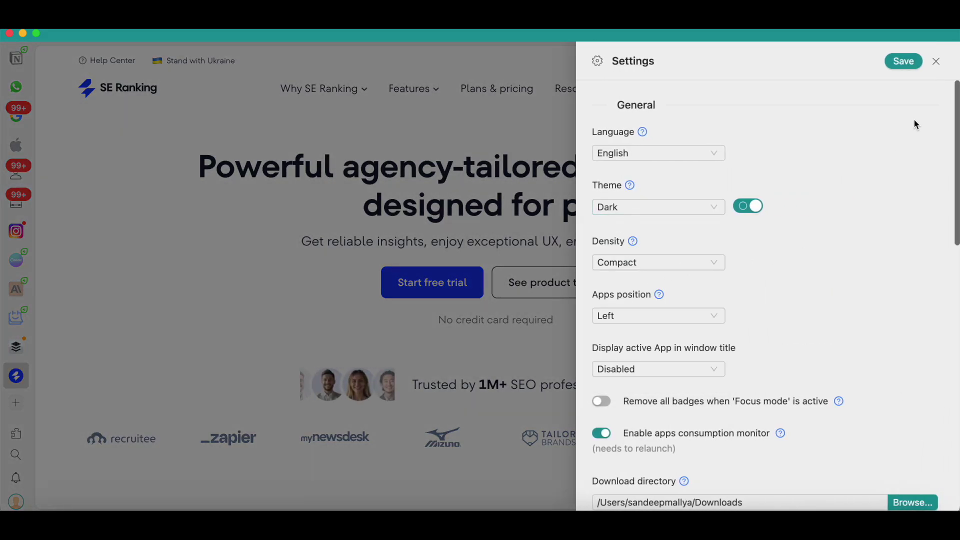
left_click(902, 61)
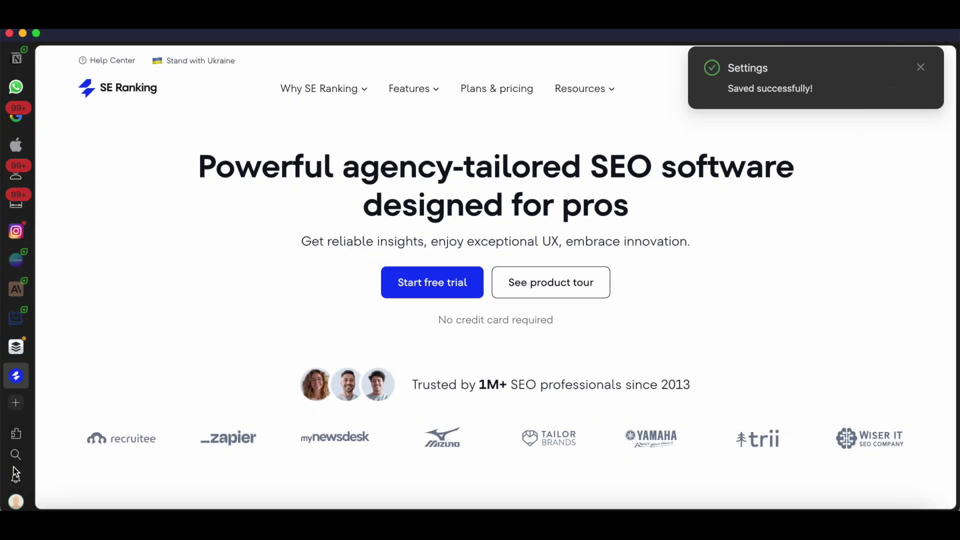
Set the interface density to Normal in the settings and save the change.
left_click(16, 502)
left_click(704, 263)
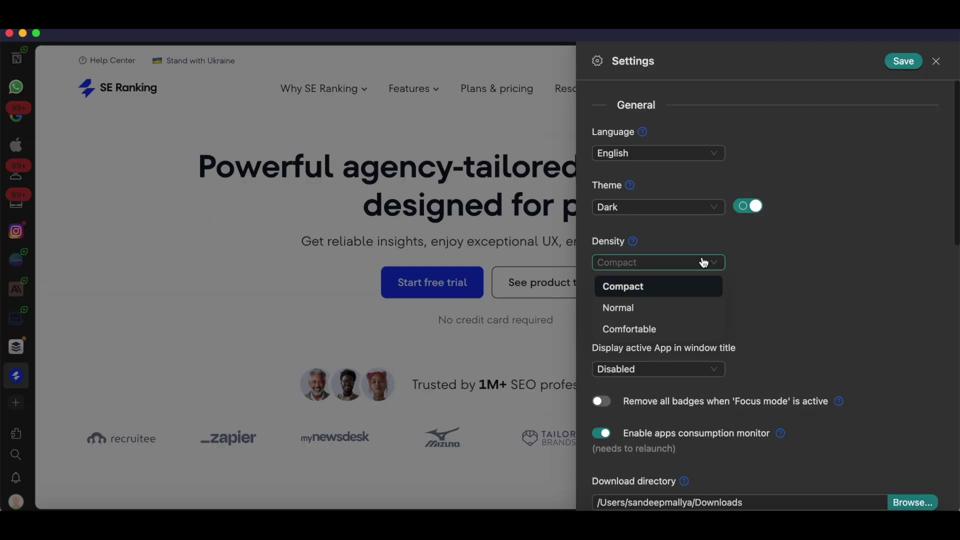
left_click(679, 285)
left_click(686, 269)
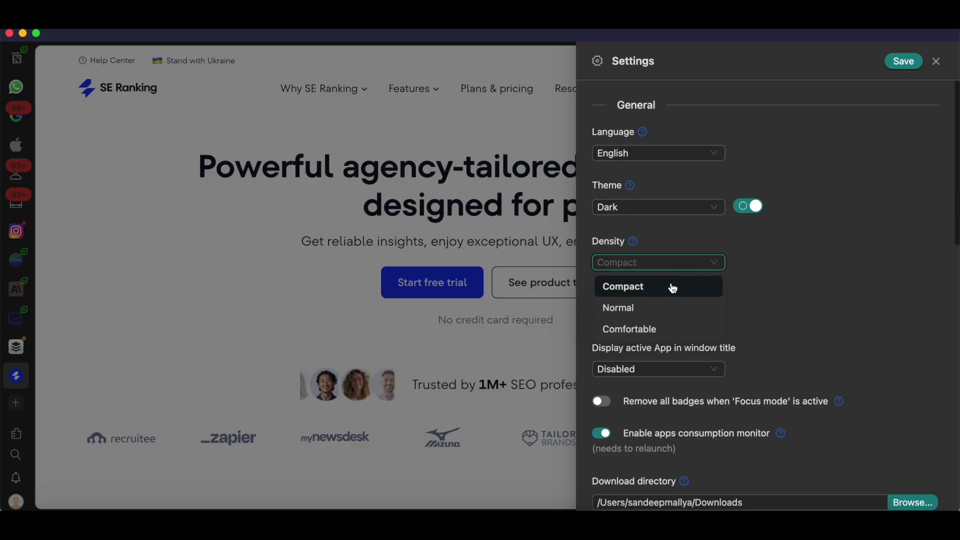
left_click(655, 306)
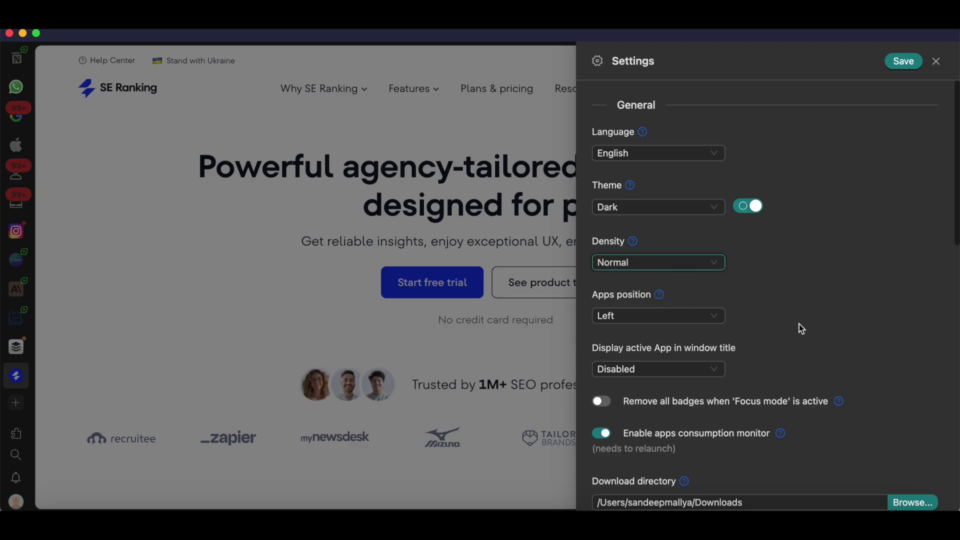
left_click(903, 61)
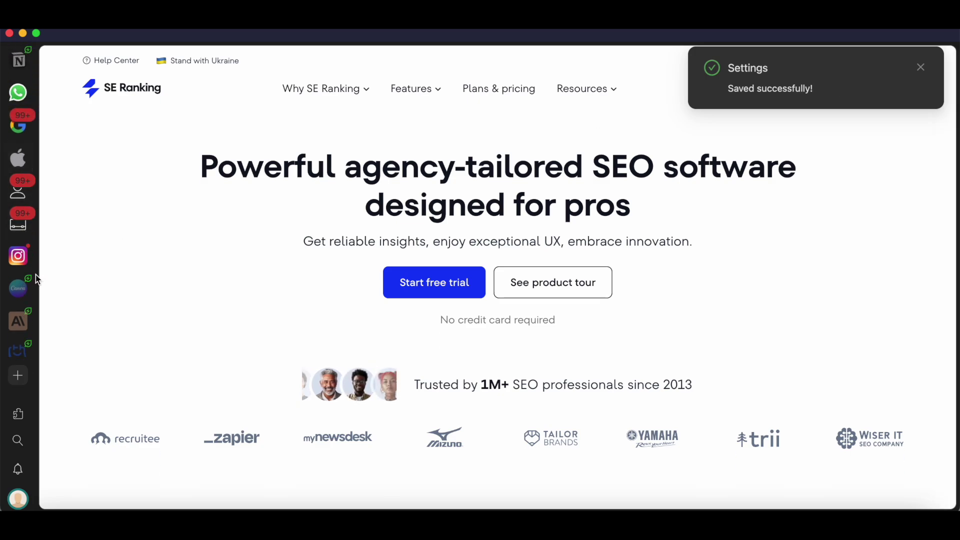
Reopen the settings, set the interface density to Comfortable and save the change.
left_click(20, 499)
left_click(110, 409)
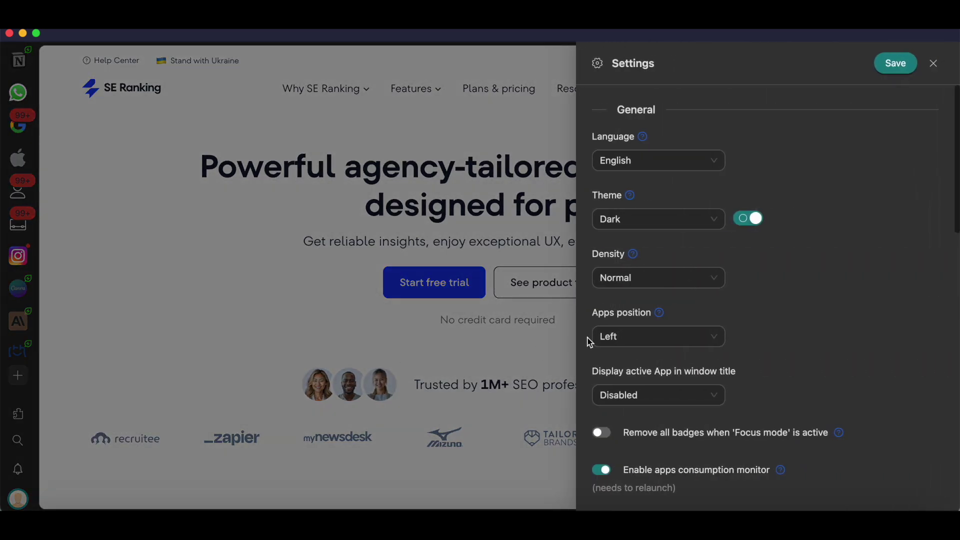
left_click(646, 286)
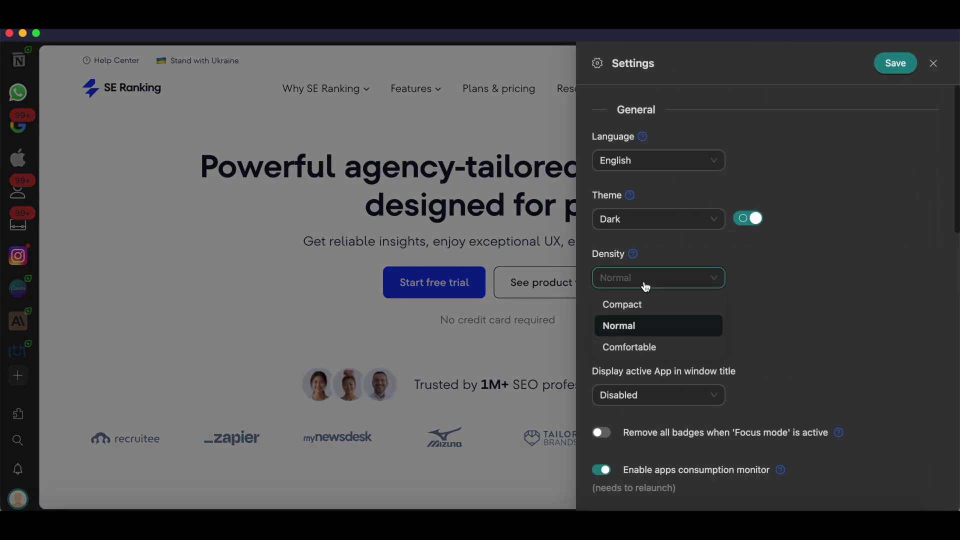
left_click(644, 346)
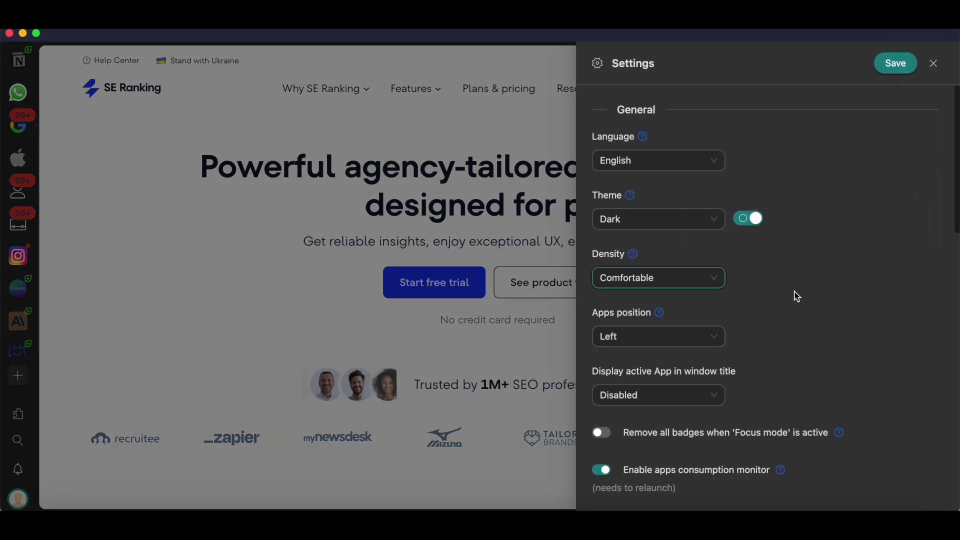
left_click(895, 63)
Review the apps position choices and the download, startup, security, proxy and compatibility settings, and close the settings without saving.
left_click(29, 501)
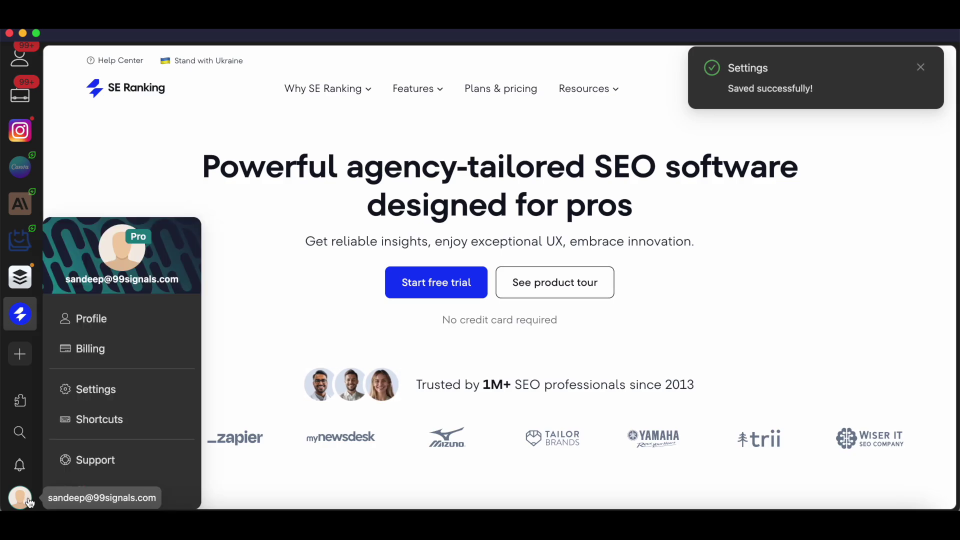
left_click(109, 390)
scroll(681, 349, "down", 1)
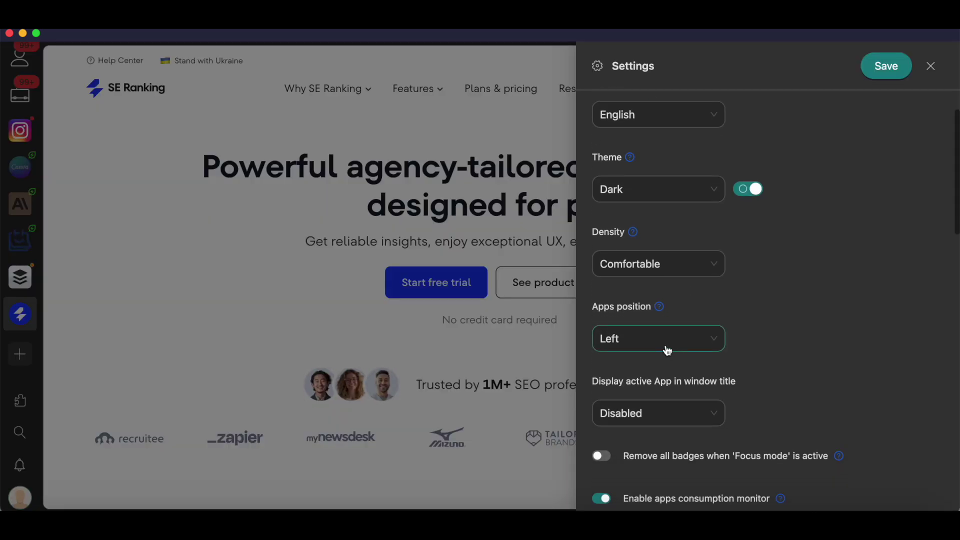
left_click(667, 350)
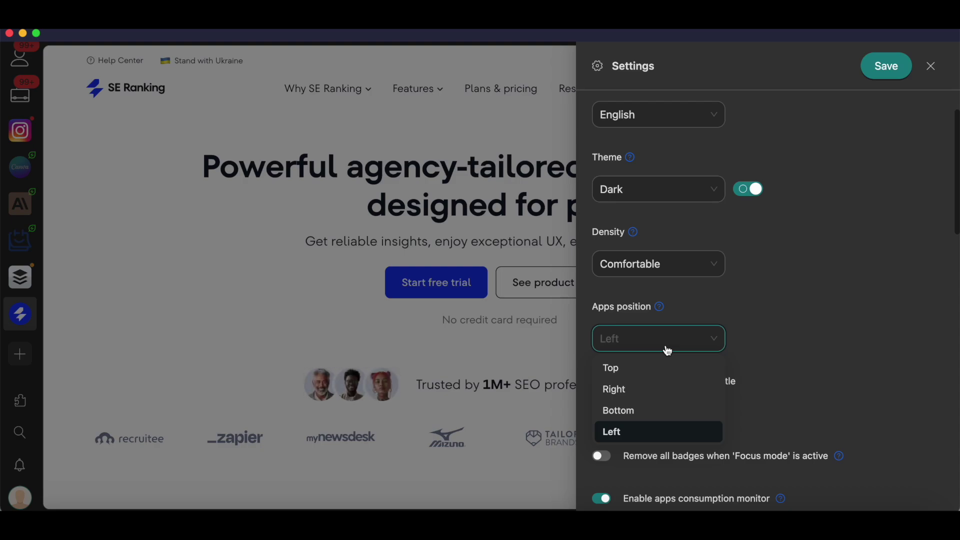
scroll(774, 331, "down", 5)
scroll(771, 327, "down", 3)
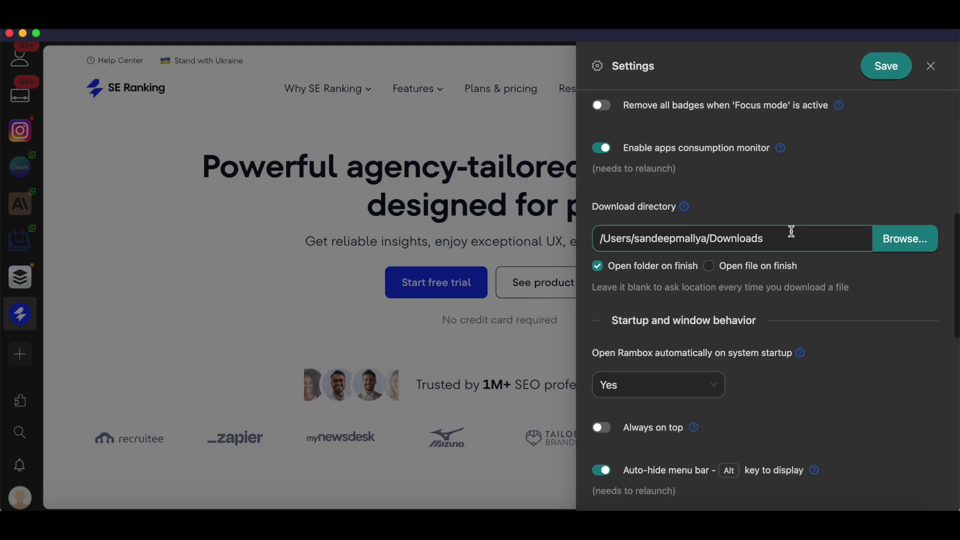
scroll(821, 334, "down", 15)
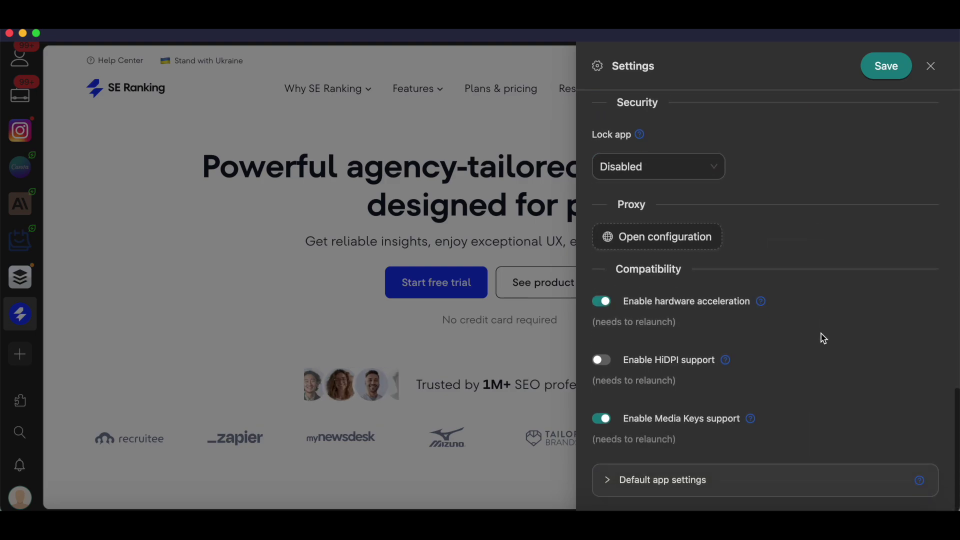
left_click(930, 65)
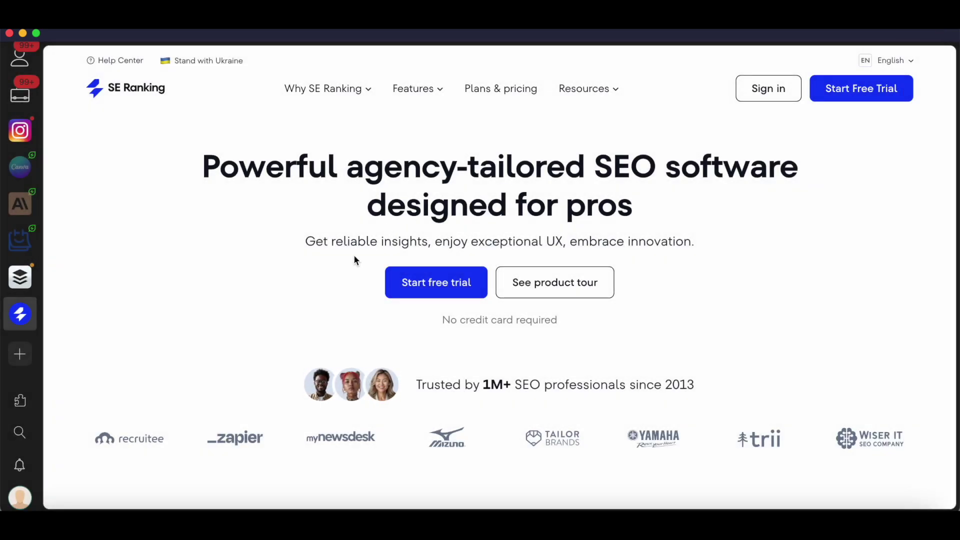
Show the hibernated Canva app and switch to the TidyCal app.
left_click(20, 167)
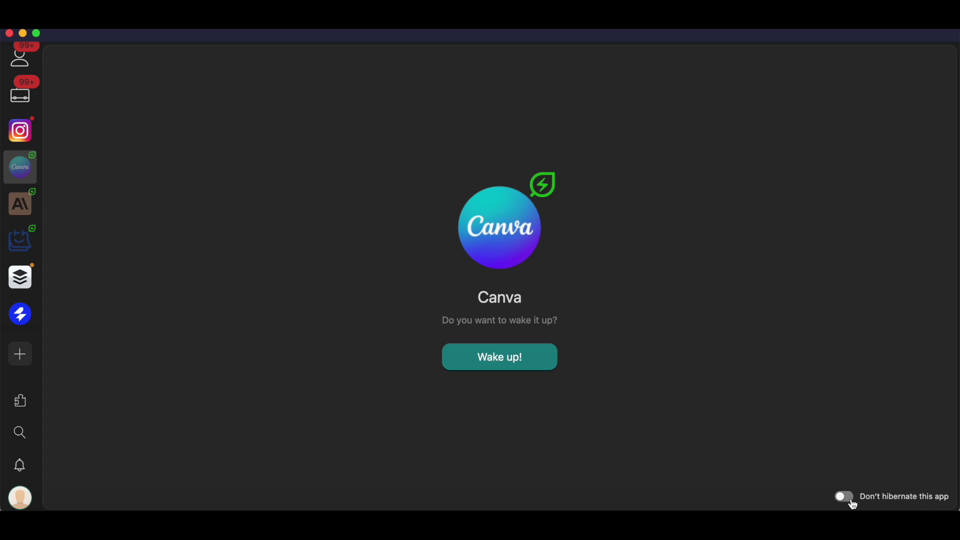
key("super+6")
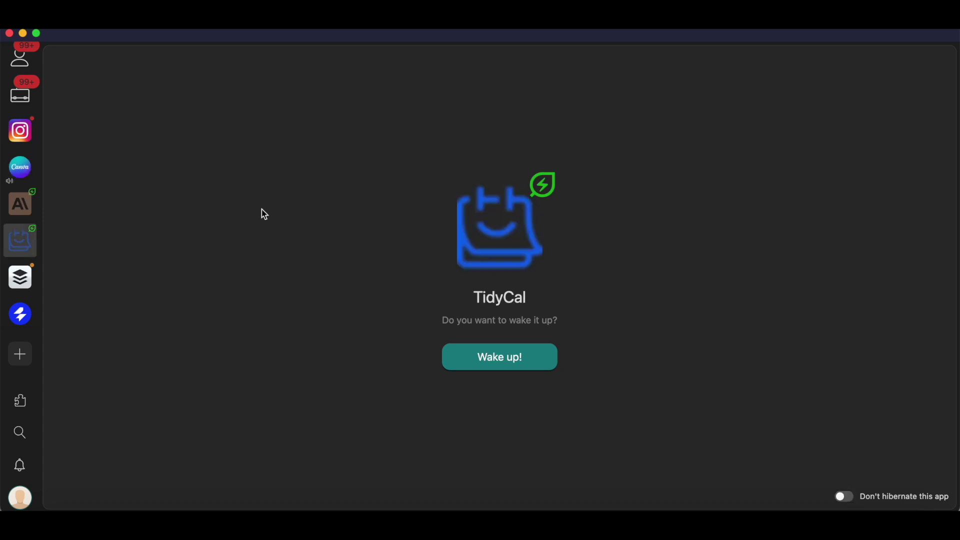